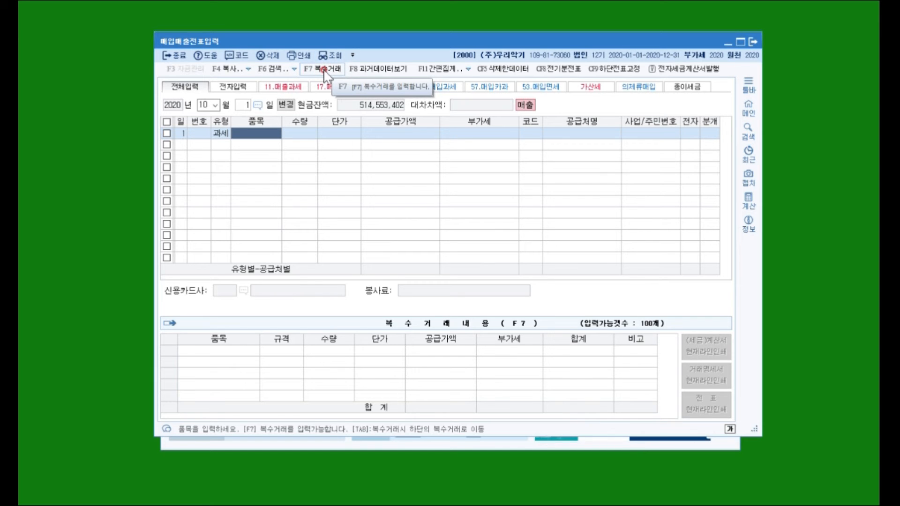
Open multiple-item entry (복수거래) for the October 1 taxable sale and enter 전자악기 #101 as the first item.
click(325, 70)
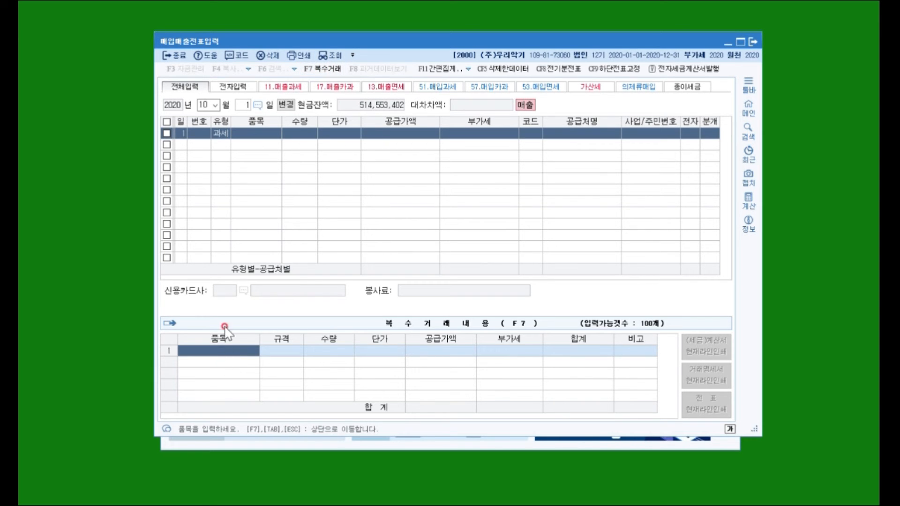
click(233, 353)
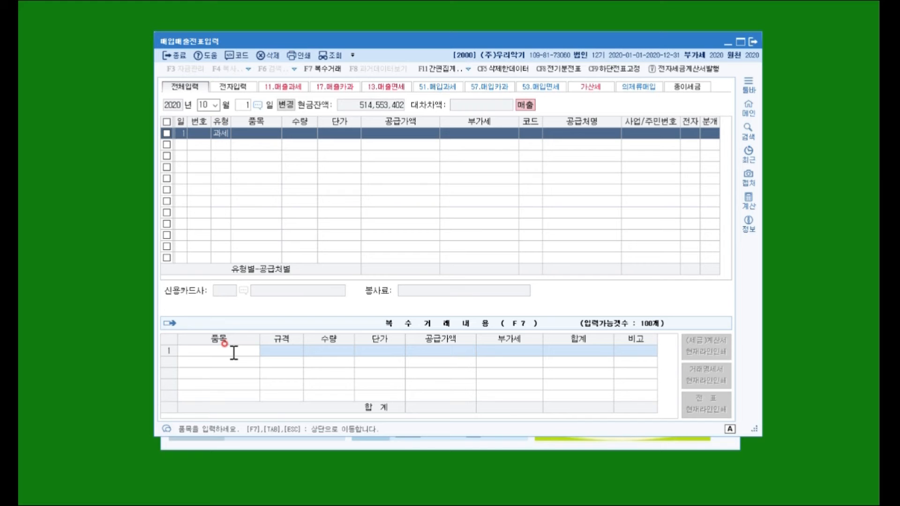
text(전자일기 휘)
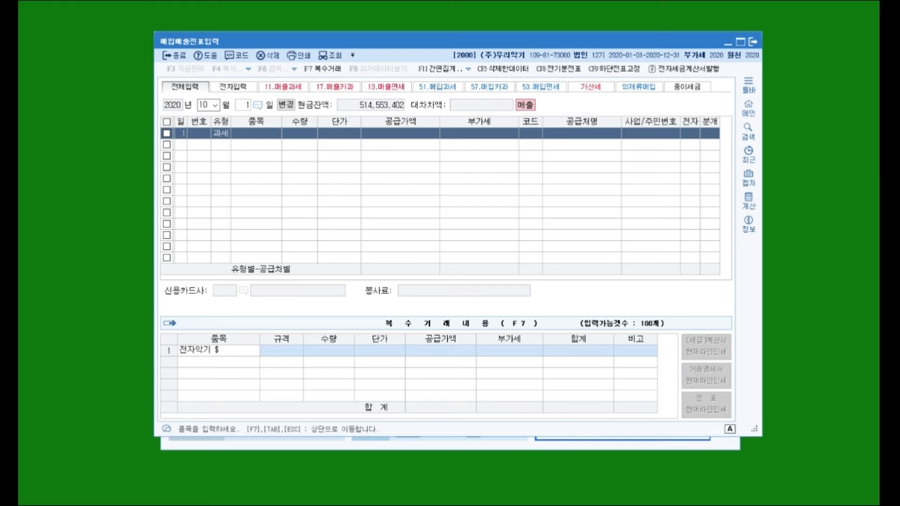
key(BackSpace)
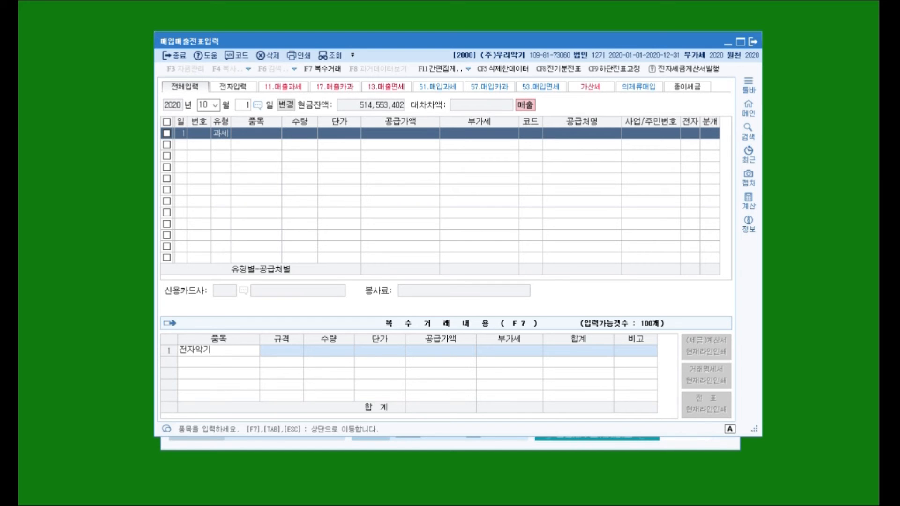
text(3)
key(BackSpace)
text(#)
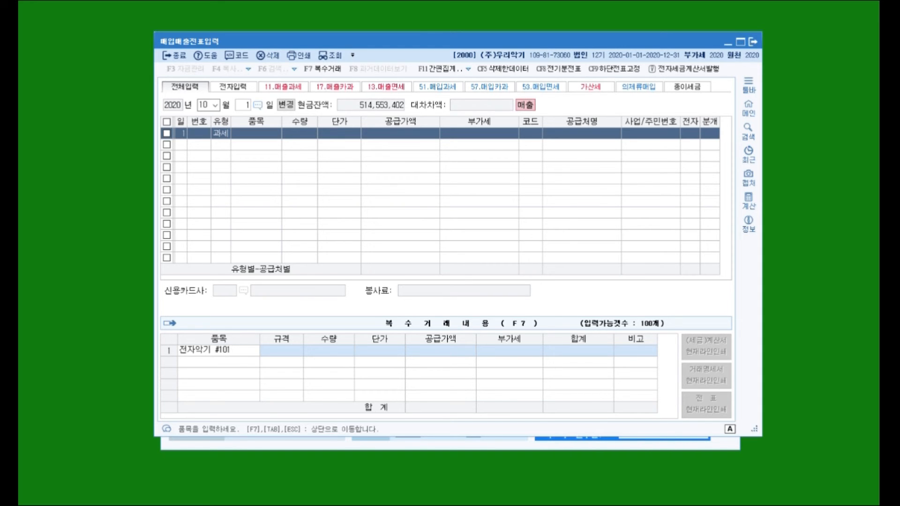
text(101)
key(Return)
key(Return)
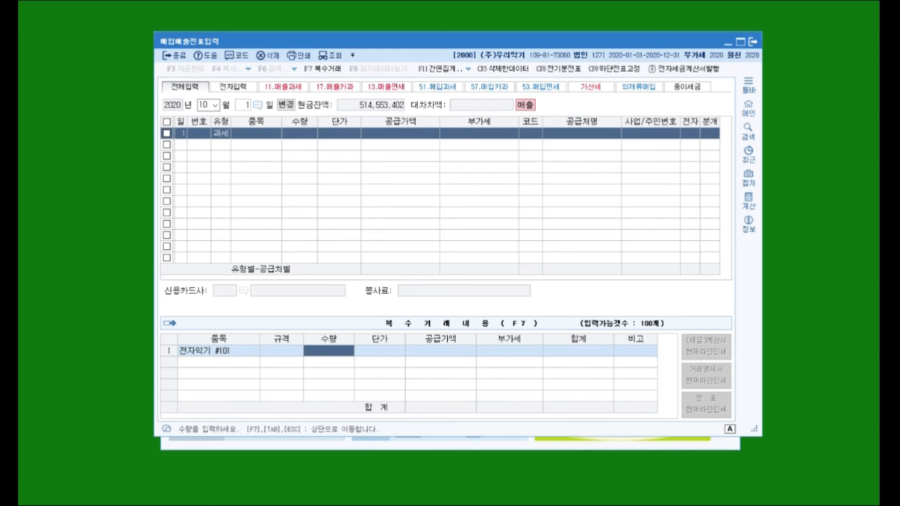
Set the 전자악기 #101 item's quantity to 10 and unit price to 1,000,000, accepting the calculated amounts.
text(10)
key(Return)
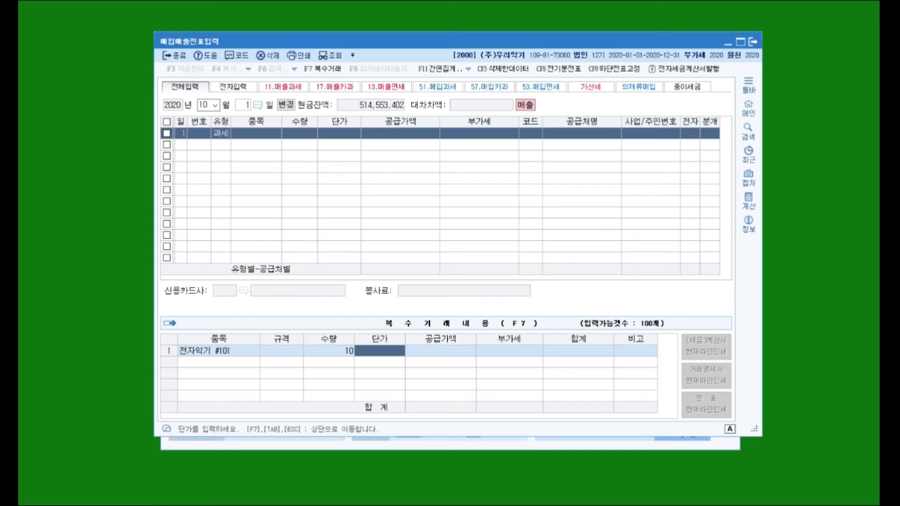
text(1000000)
key(Return)
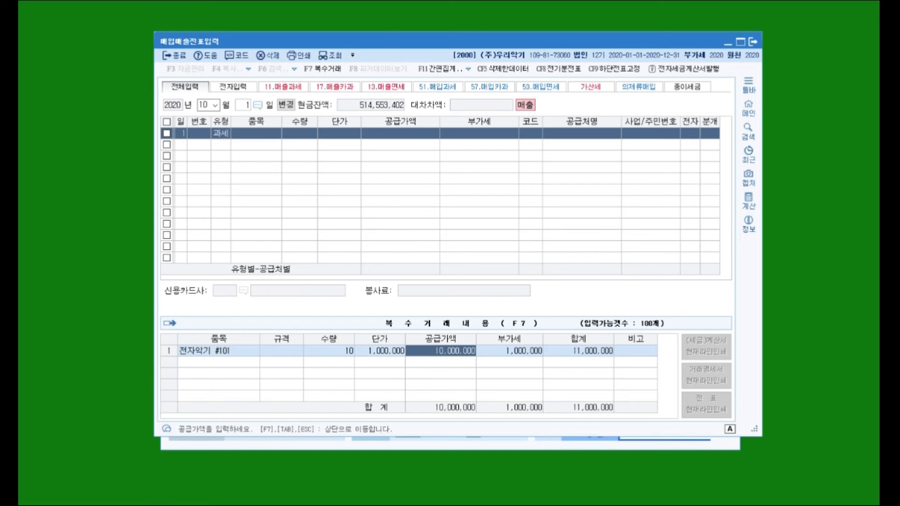
key(Return)
key(Return)
key(Return)
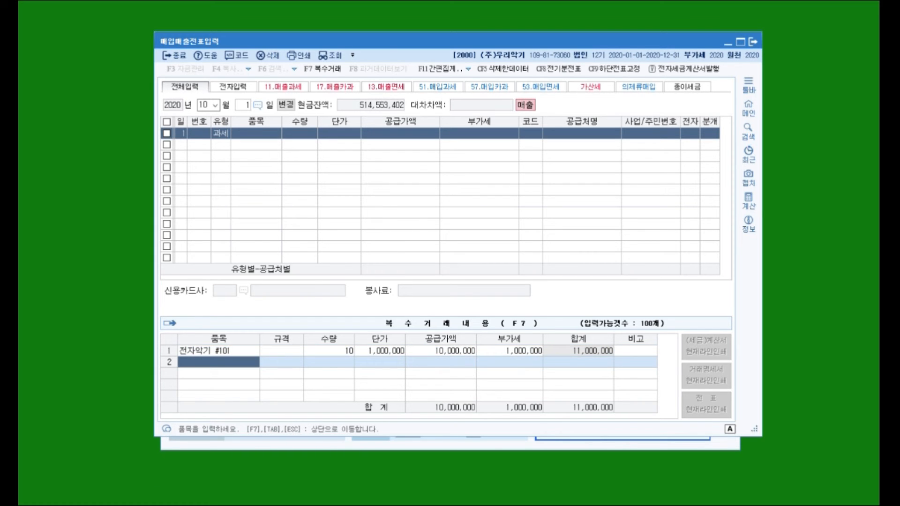
Enter 전자악기 #201 as the second item's name, leaving its specification blank.
text(wjs)
key(BackSpace)
key(BackSpace)
text(전자악기 )
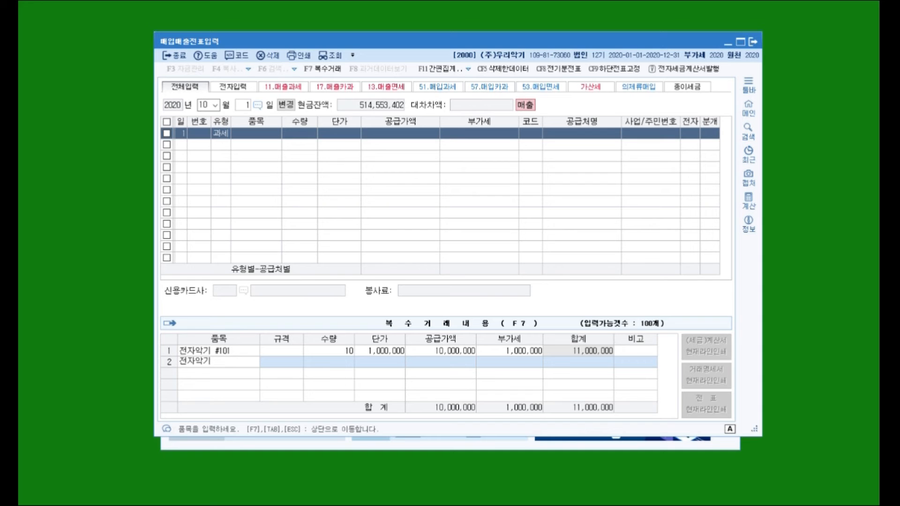
text(#201)
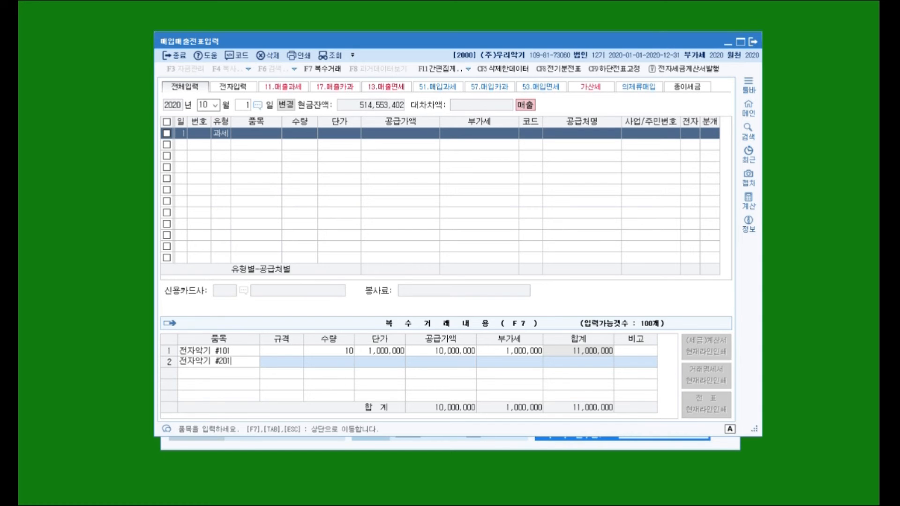
key(Return)
key(Return)
Set the 전자악기 #201 item's quantity to 10 and unit price to 500,000, accepting the calculated amounts.
text(10)
key(Return)
text(500000)
key(Return)
key(Return)
key(Return)
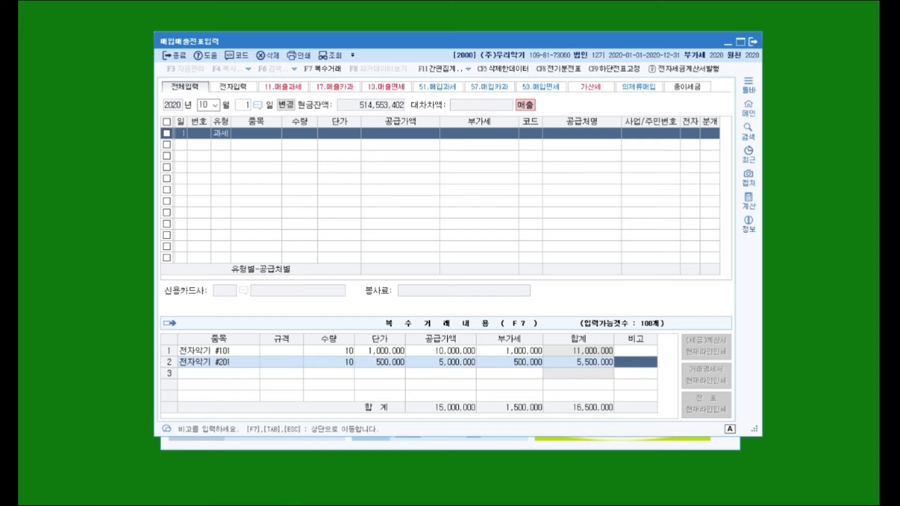
Return to the October 1 sales line in the voucher list and widen the 품목 column to fit its item name.
click(250, 149)
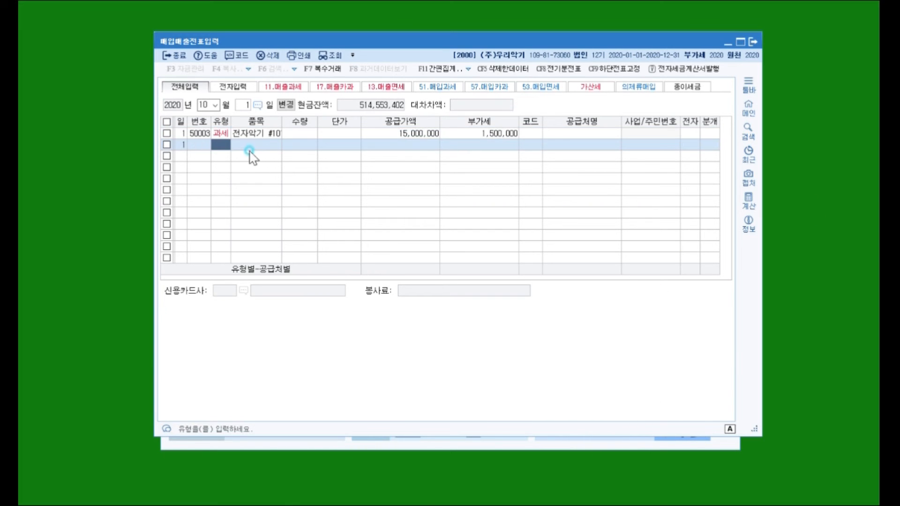
click(269, 133)
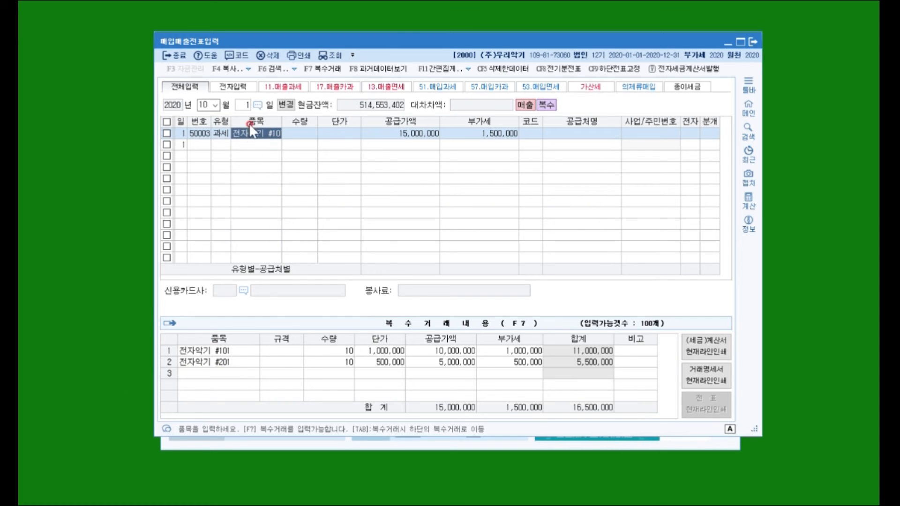
drag(280, 123, 303, 123)
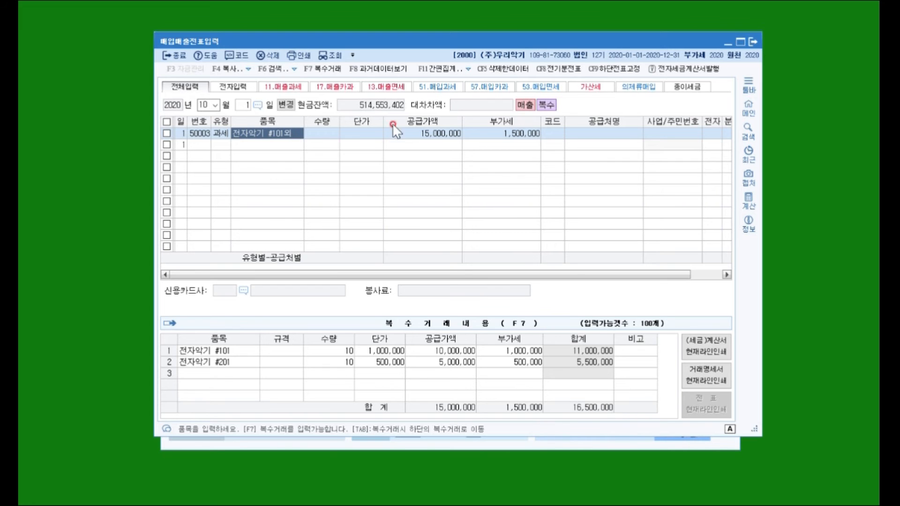
Look up 천지 in the 코드 field and assign 천지악기 as the sales line's trading partner.
click(546, 135)
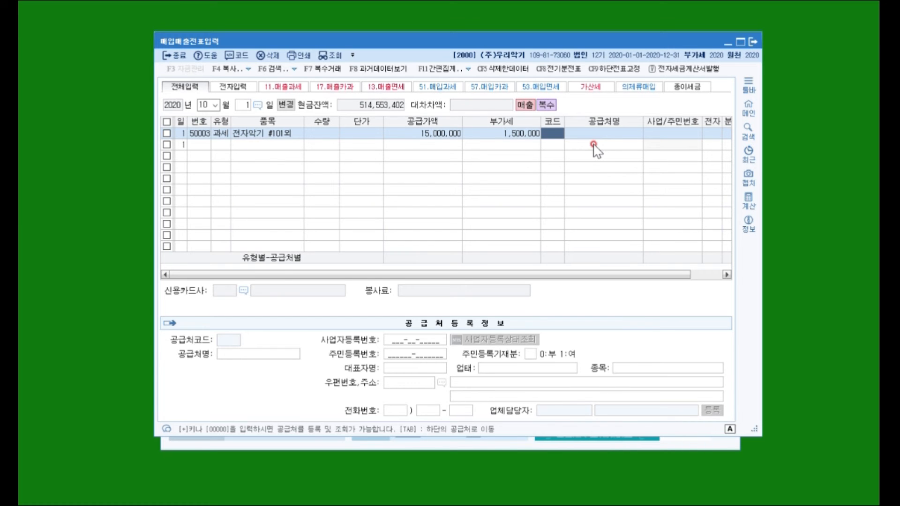
text(d)
key(Hangul)
text(천지)
key(Return)
key(Return)
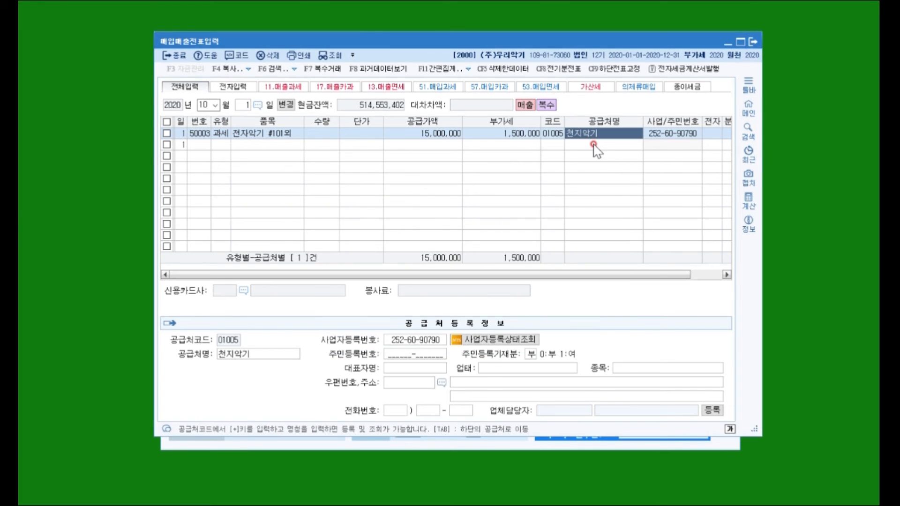
key(Return)
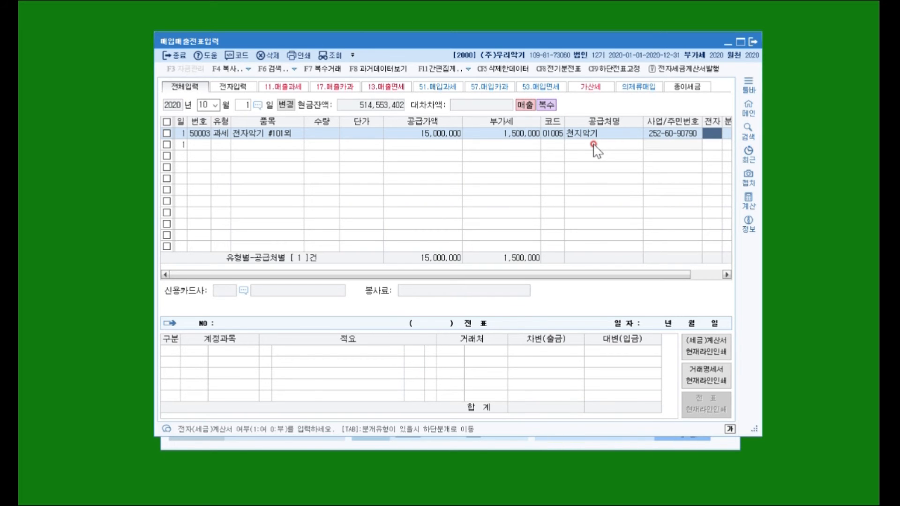
Mark the sale as electronic (여), widen the voucher window, and set the journal type to 혼합 (3).
text(1)
key(Return)
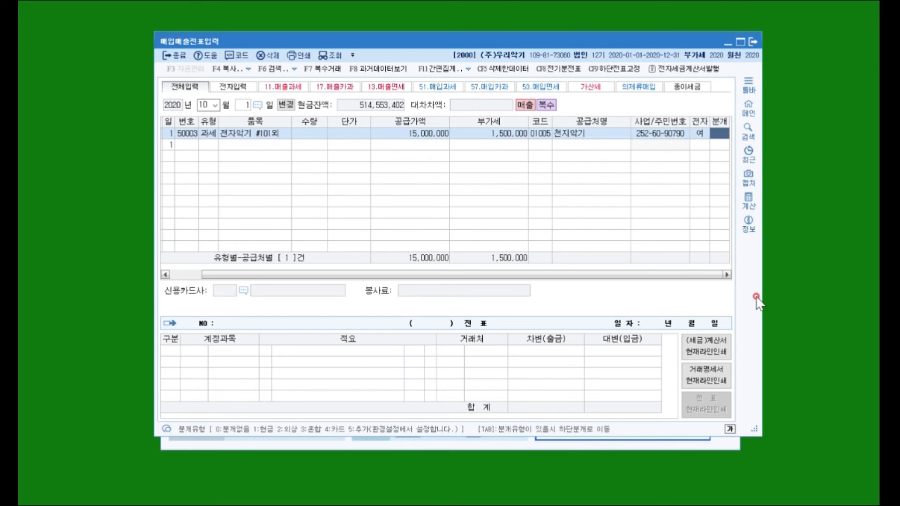
drag(762, 295, 805, 305)
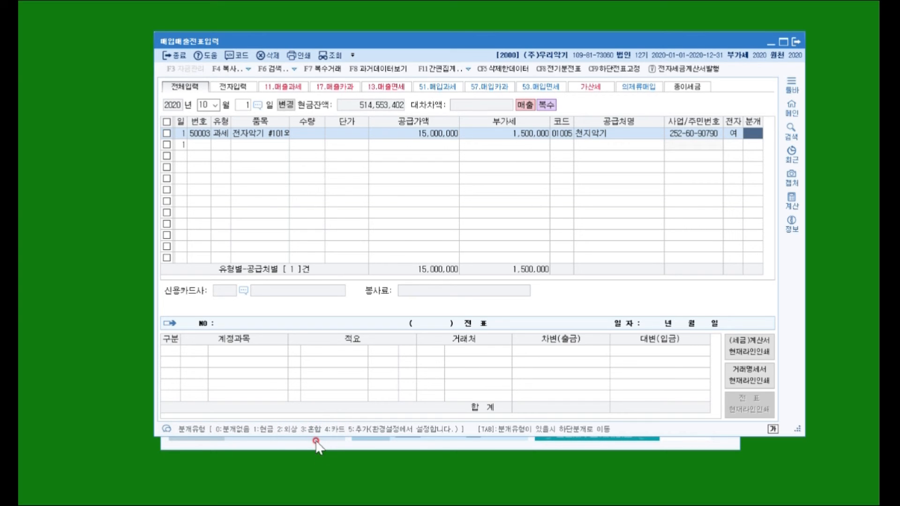
text(3)
key(Return)
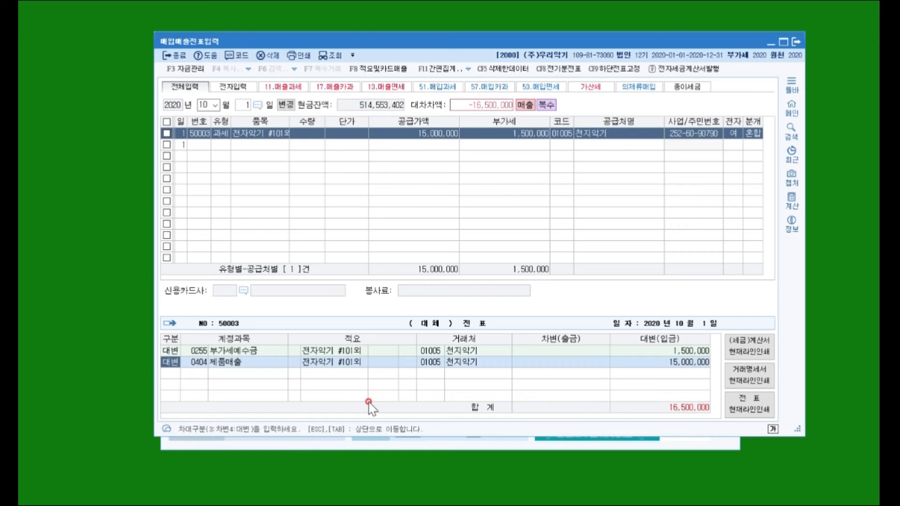
Add a debit line to the voucher's journal entry using account 101 (현금).
text(3)
key(Return)
text(101)
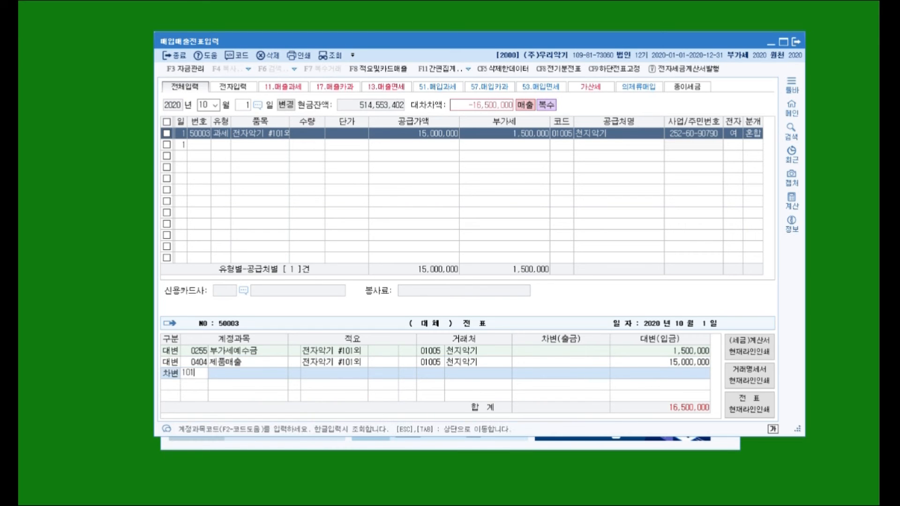
key(Return)
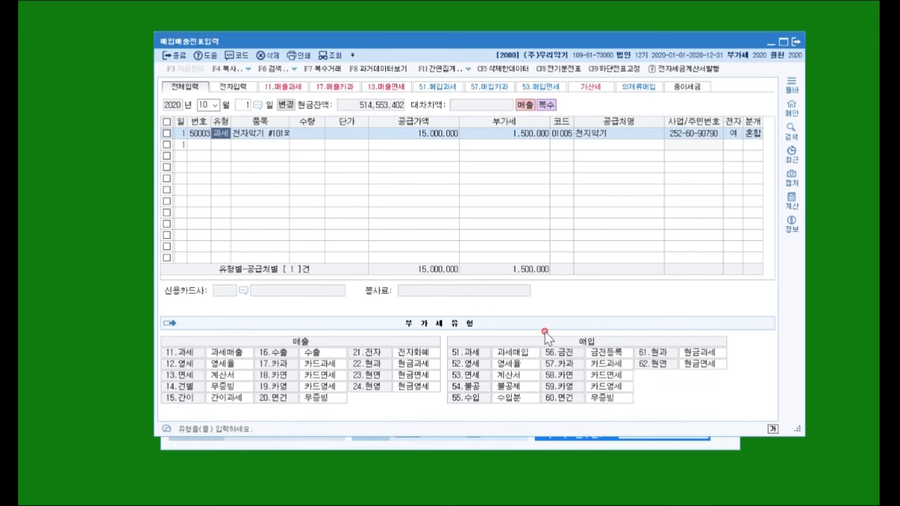
Reopen the 천지악기 sale's journal entry and set the 현금 debit amount to 1,500,000.
click(747, 129)
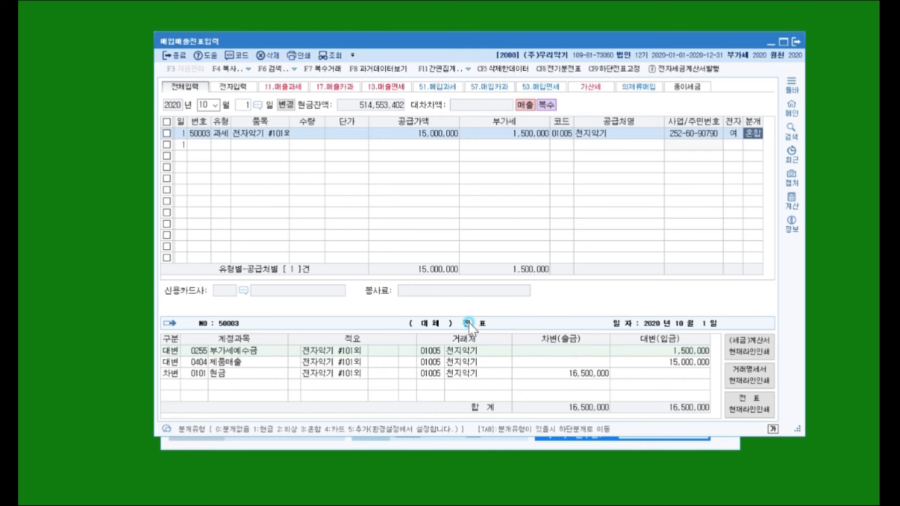
click(256, 367)
click(588, 374)
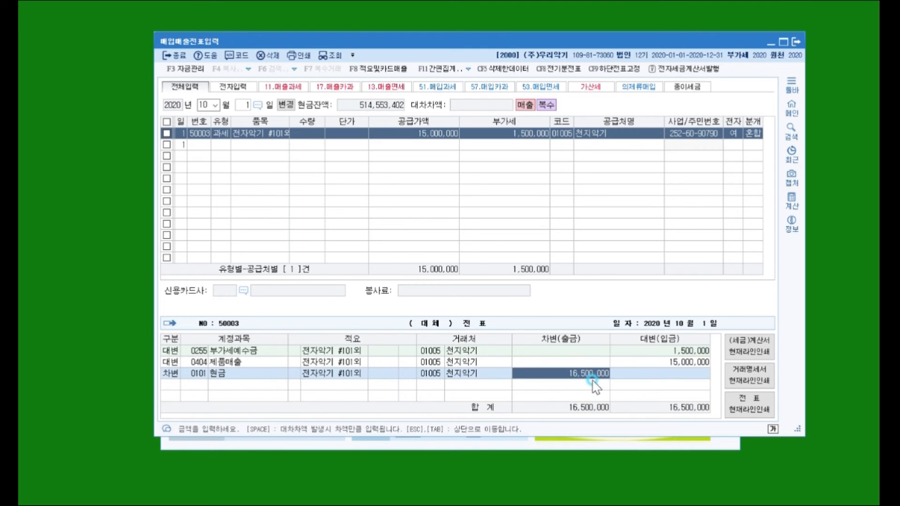
text(1,500,000)
key(Return)
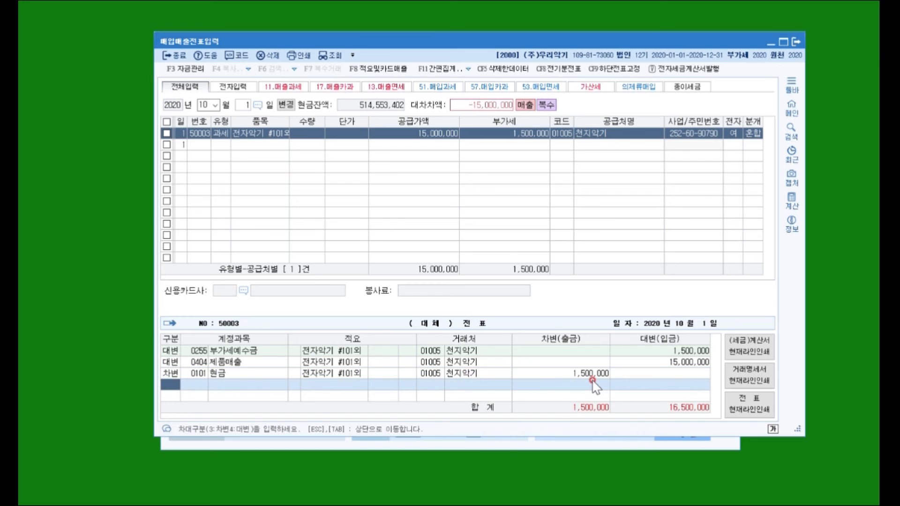
Add a debit line for account 108 (외상매출금) with the remaining 15,000,000, and reselect the finished sale's journal type.
text(3)
key(Return)
text(10)
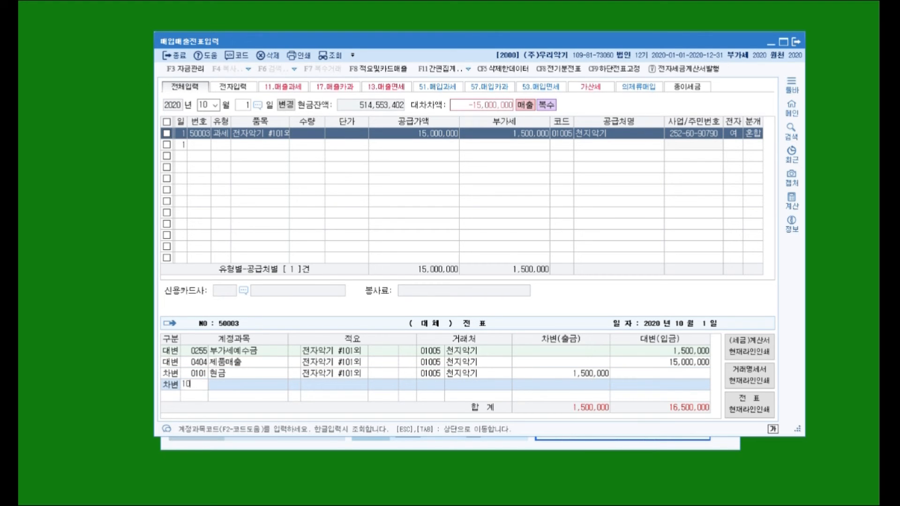
text(3)
key(Return)
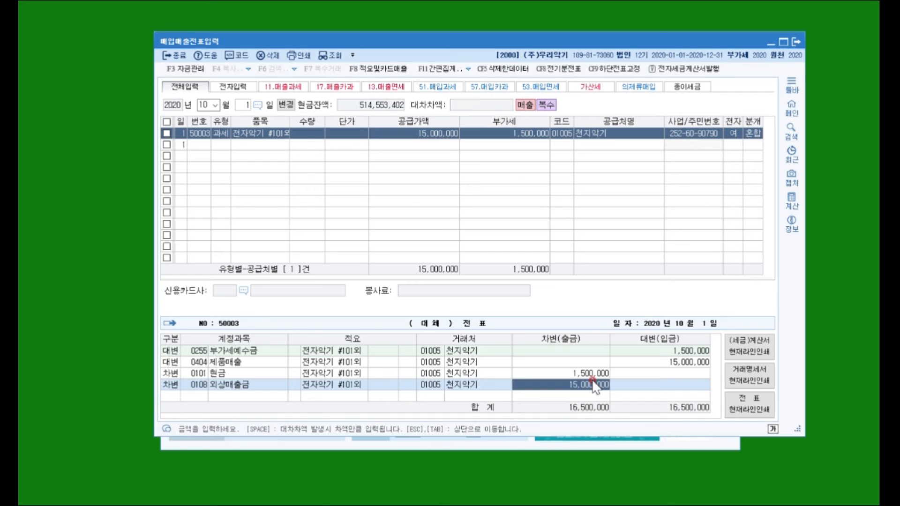
key(Return)
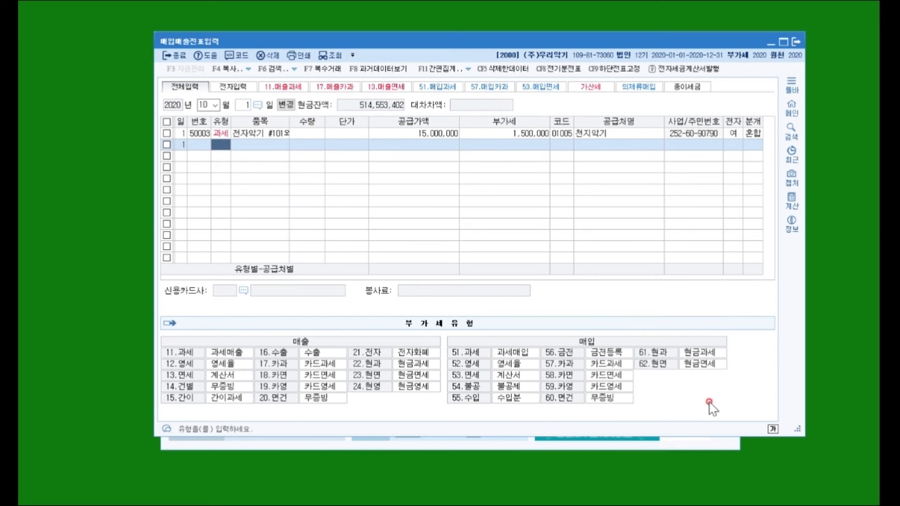
click(757, 135)
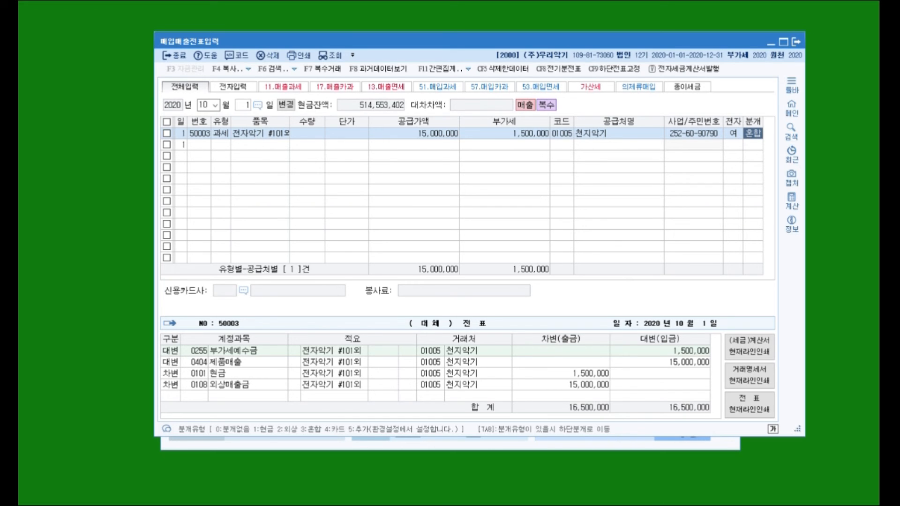
Change the voucher date to October 3 and start a new line with type 11 (과세).
click(242, 106)
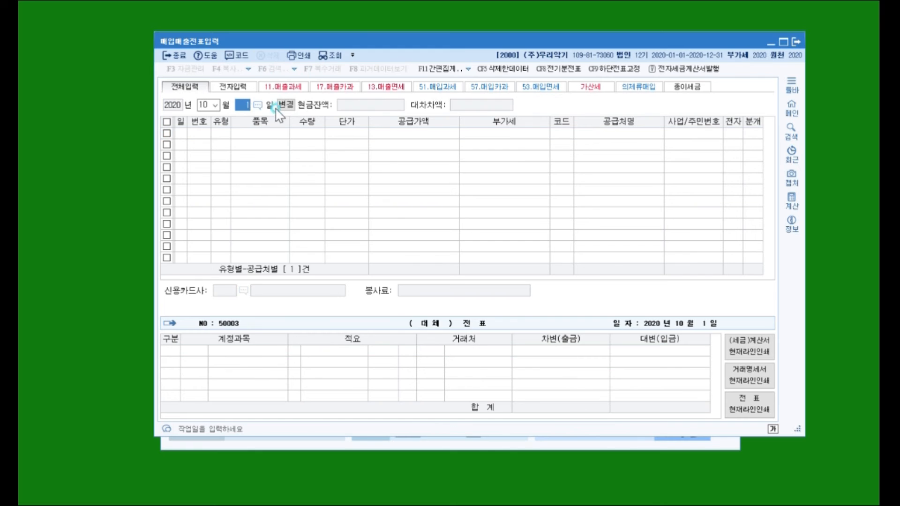
text(3)
key(Return)
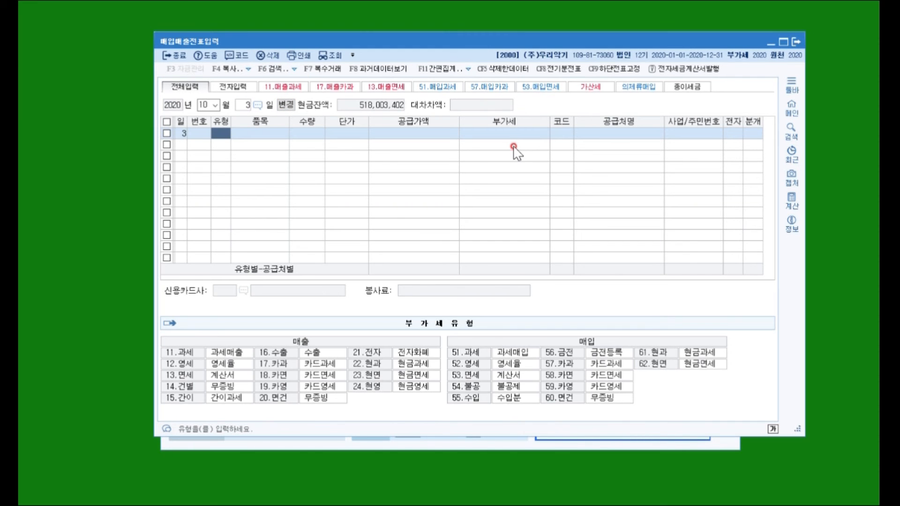
text(11)
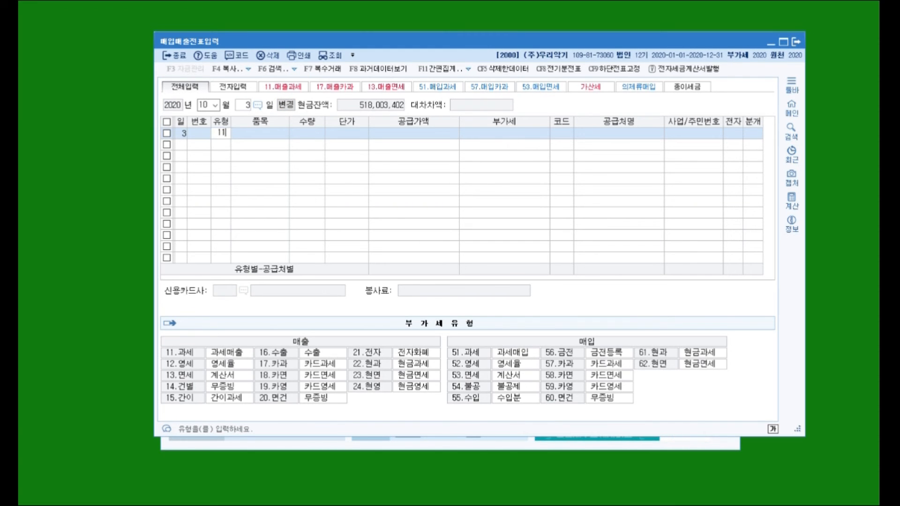
key(Return)
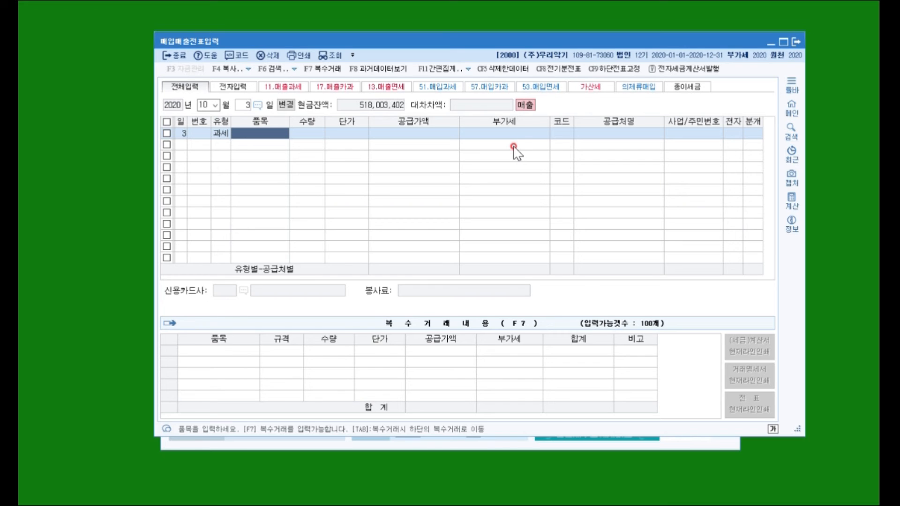
Enter 기계장치 매각 as the item with a supply amount of 30,000,000, accepting the automatically calculated VAT.
text(rl)
key(BackSpace)
key(BackSpace)
key(BackSpace)
text(기)
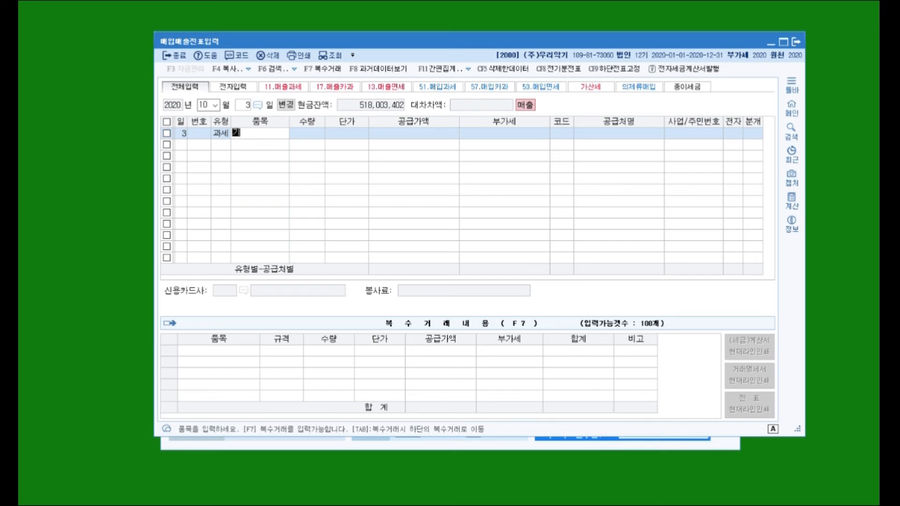
text(계장치 매각)
key(Return)
key(Return)
key(Return)
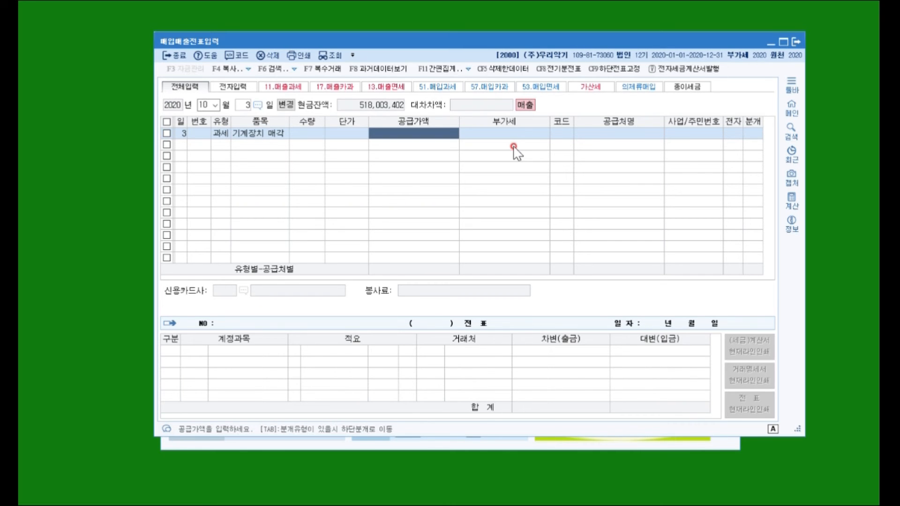
text(30000000)
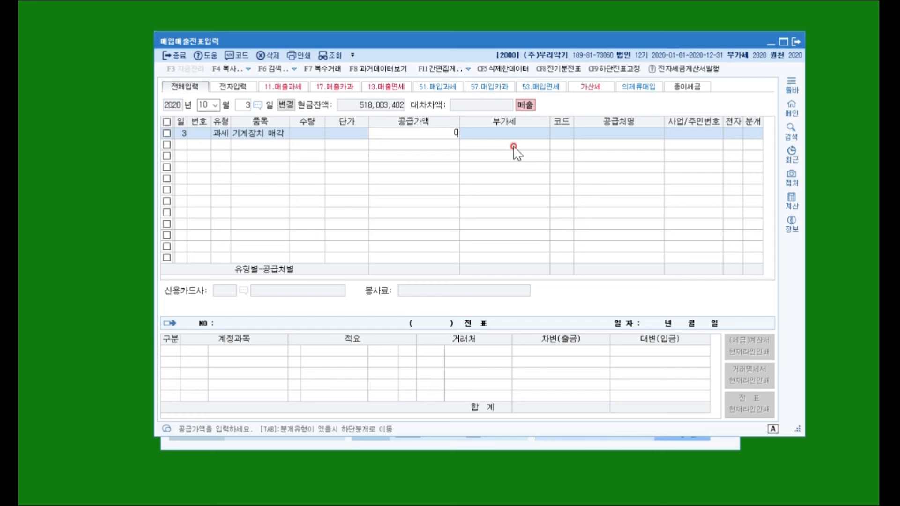
key(Return)
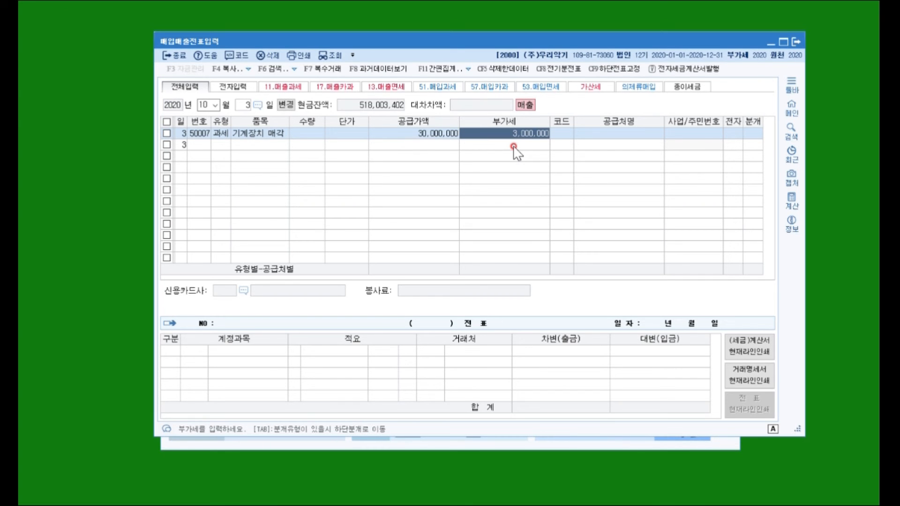
key(Return)
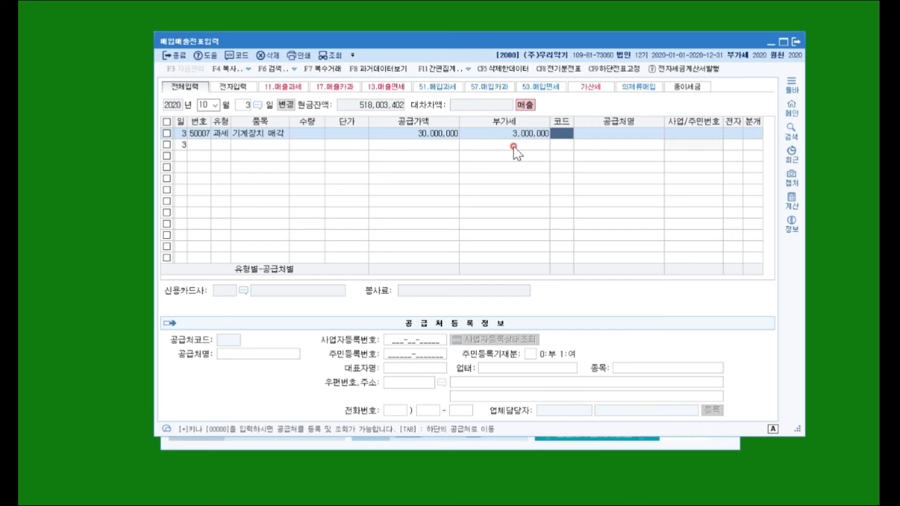
Set 수석상사 as the trading partner of the machinery sale.
text(수석)
key(Return)
key(Return)
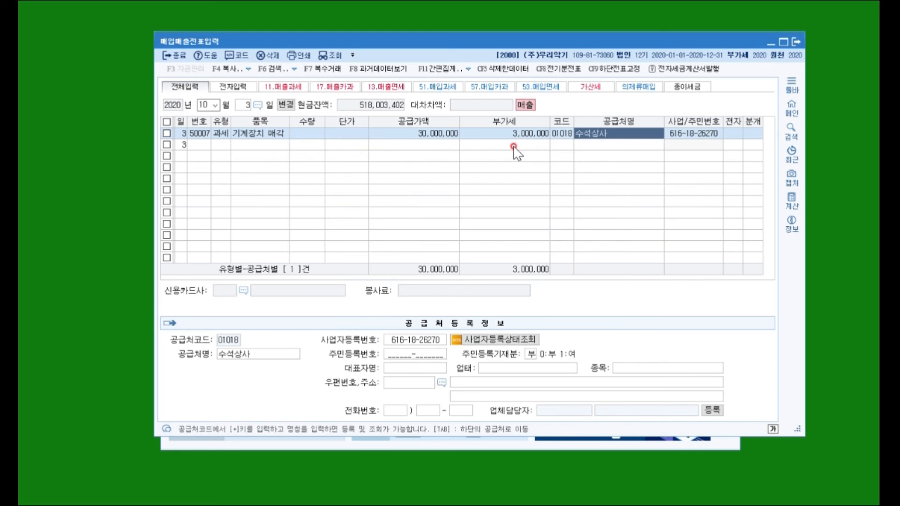
key(Return)
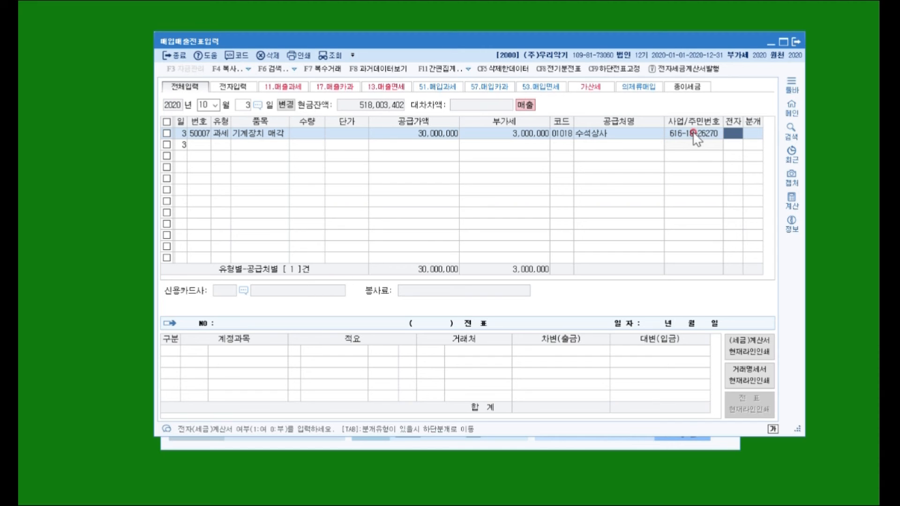
Mark the machinery sale as electronically invoiced and set its journal type to 3 (혼합).
text(1)
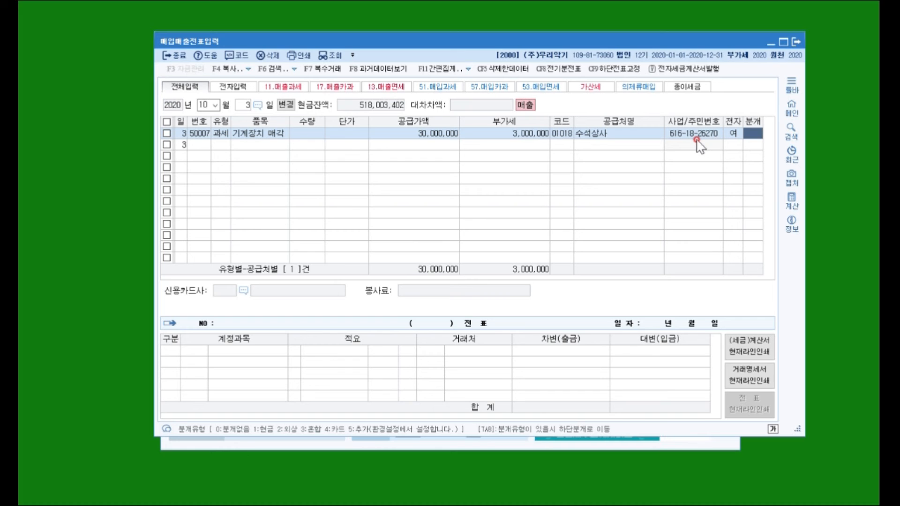
text(3)
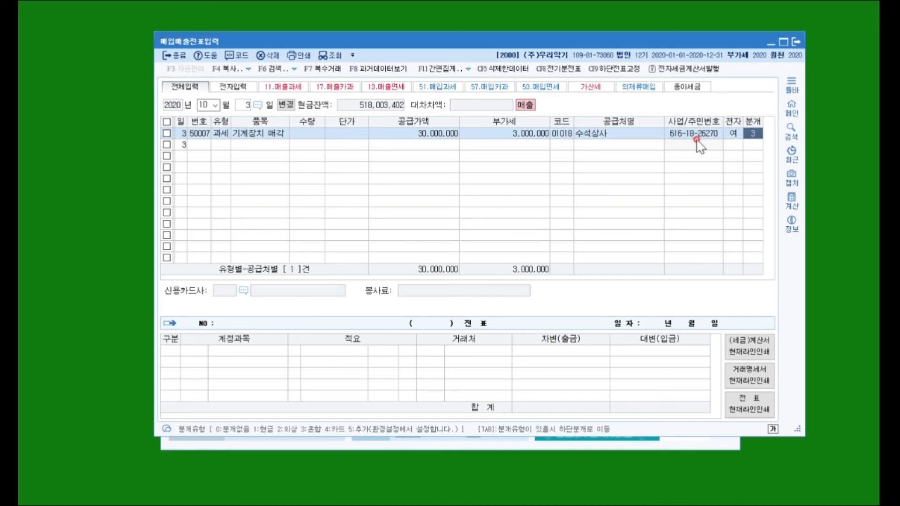
key(Return)
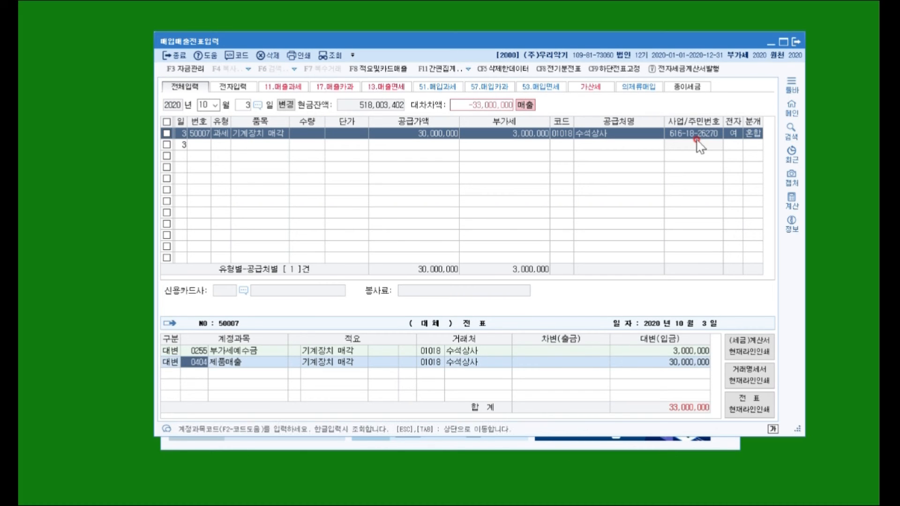
Change the 제품매출 credit line to account 0206 (기계장치) and set its amount to 32,000,000.
text(기계)
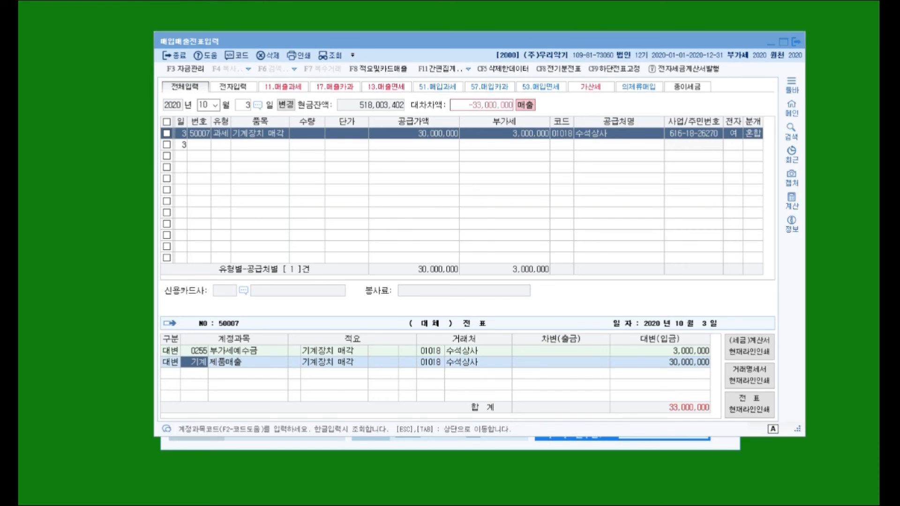
key(Return)
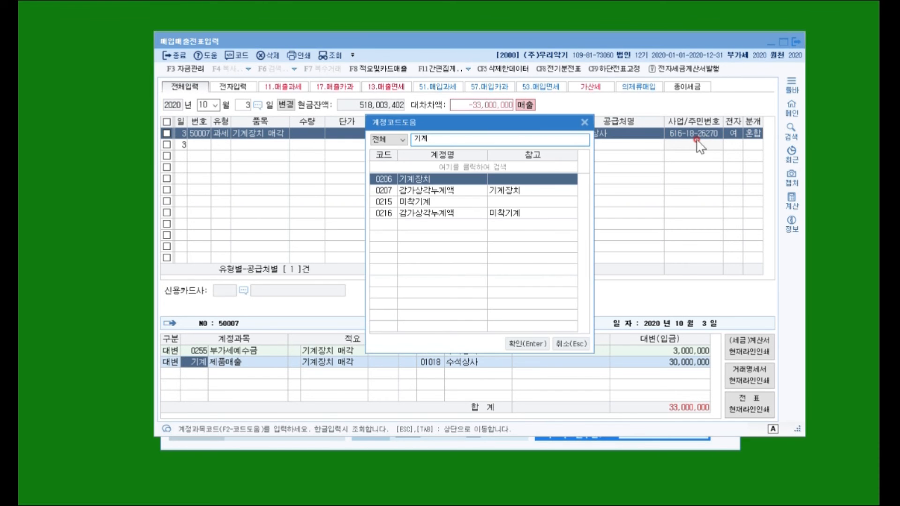
key(Return)
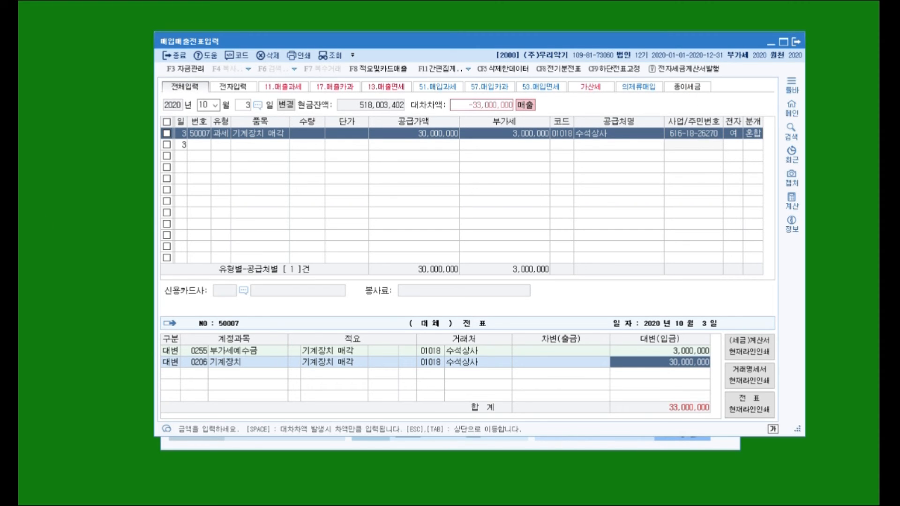
text(32000000)
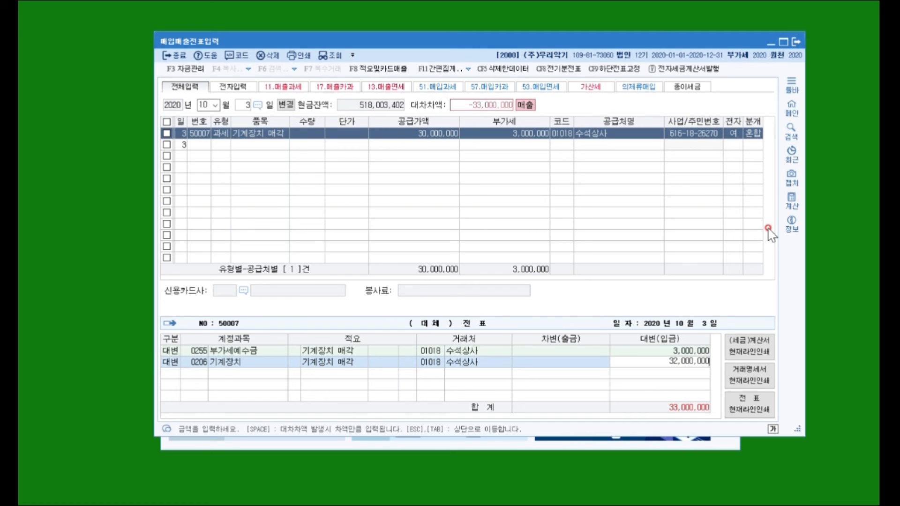
key(Return)
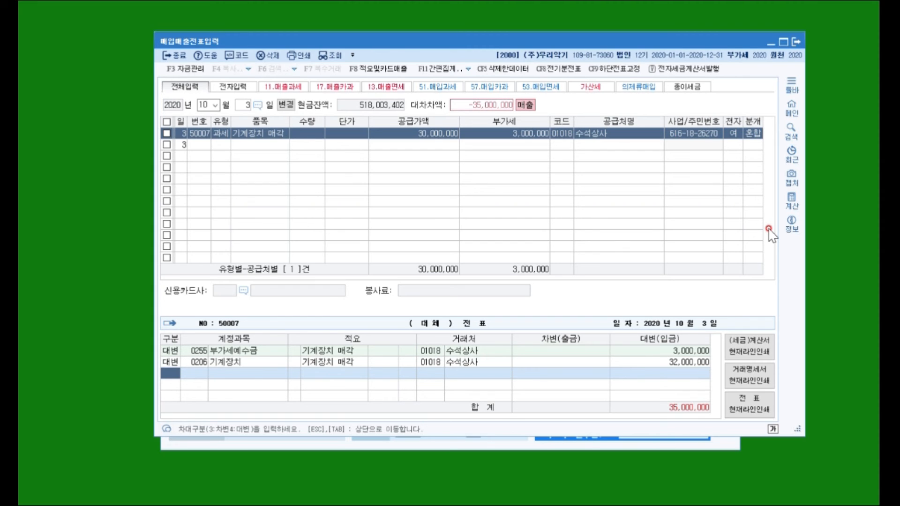
Add a debit line for account 207 (감가상각누계액) with an amount of 5,000,000.
text(3)
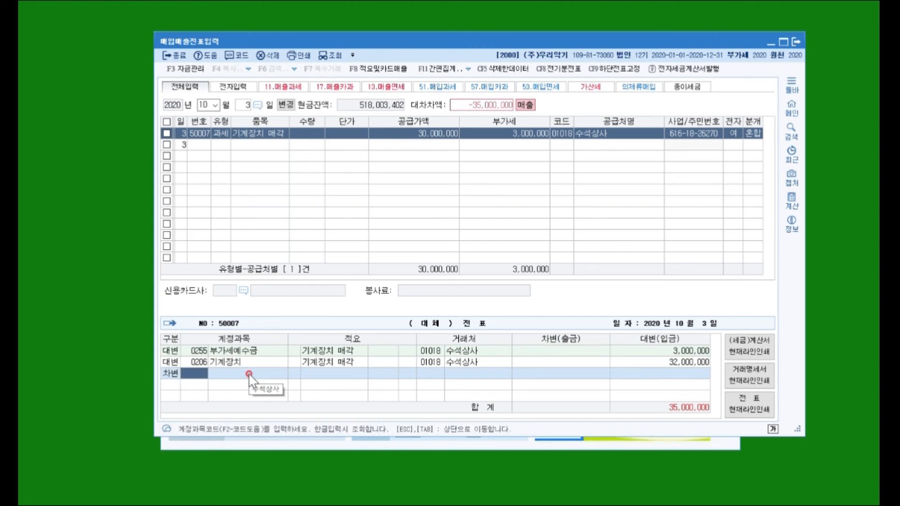
text(20)
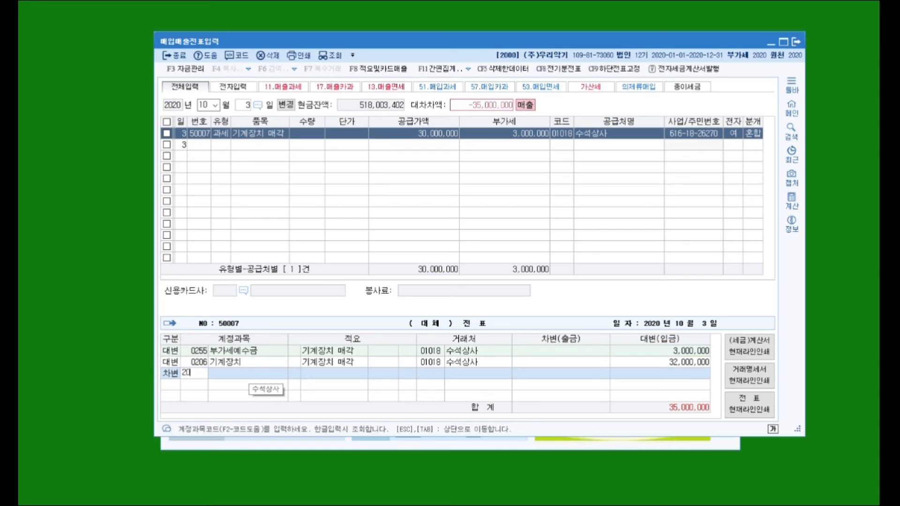
text(7)
key(Return)
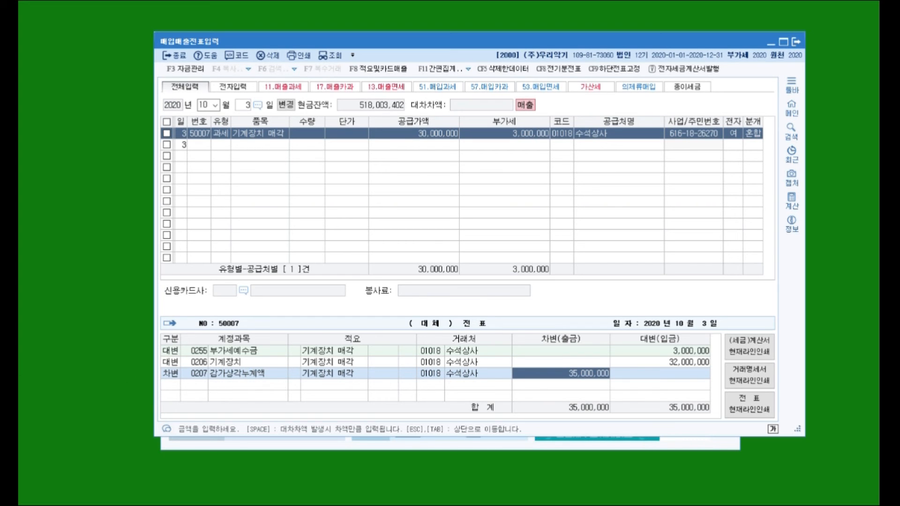
text(5000000)
key(Return)
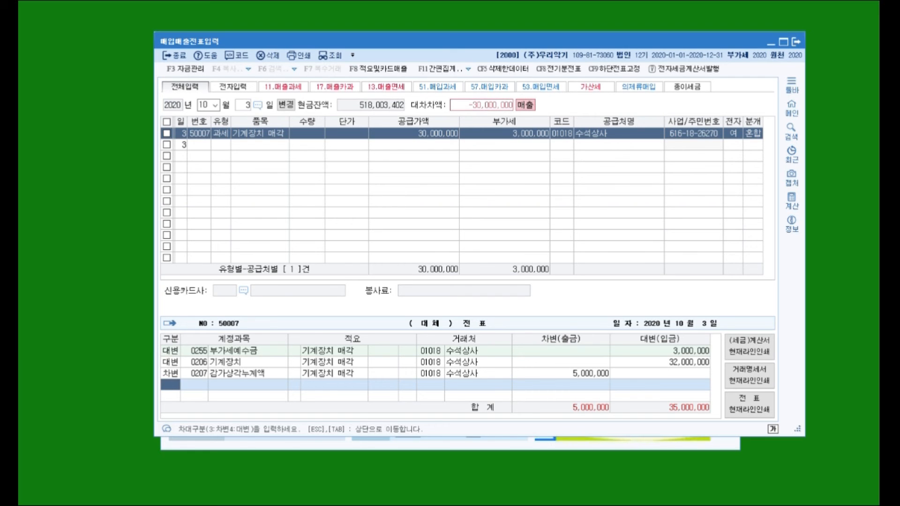
Add a debit line for account 0120 (미수금) with an amount of 33,000,000.
text(3)
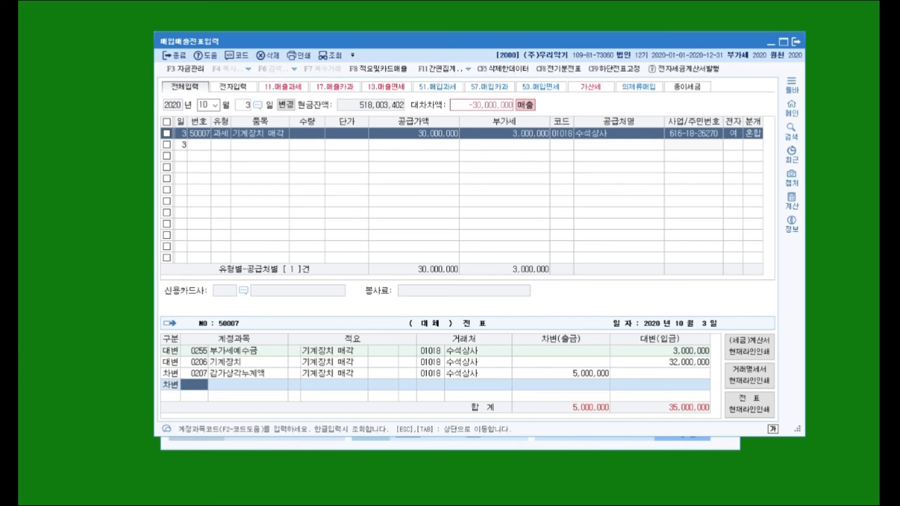
text(미수)
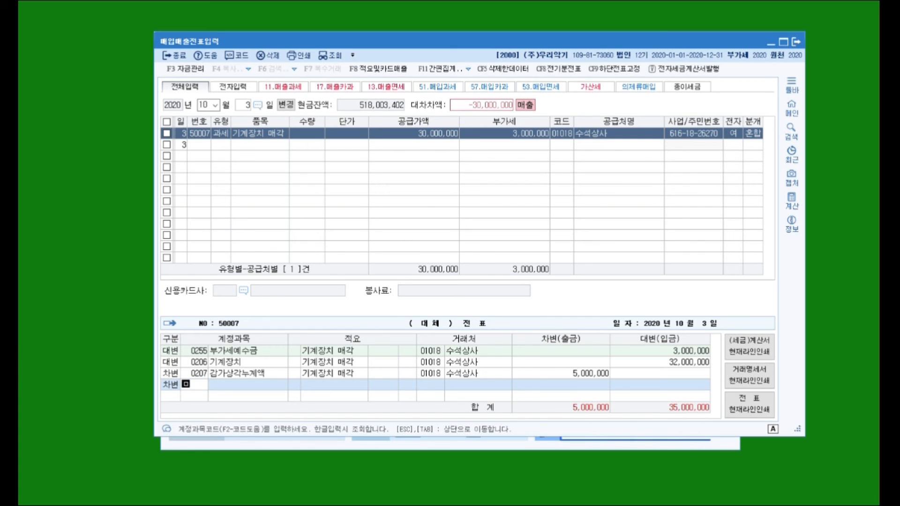
key(Return)
key(Down)
key(Down)
key(Down)
key(Down)
key(Down)
key(Down)
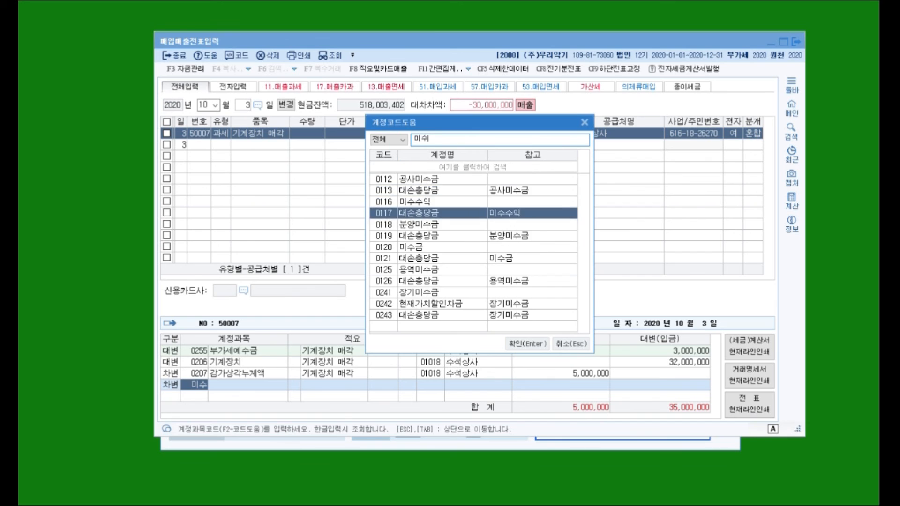
key(Return)
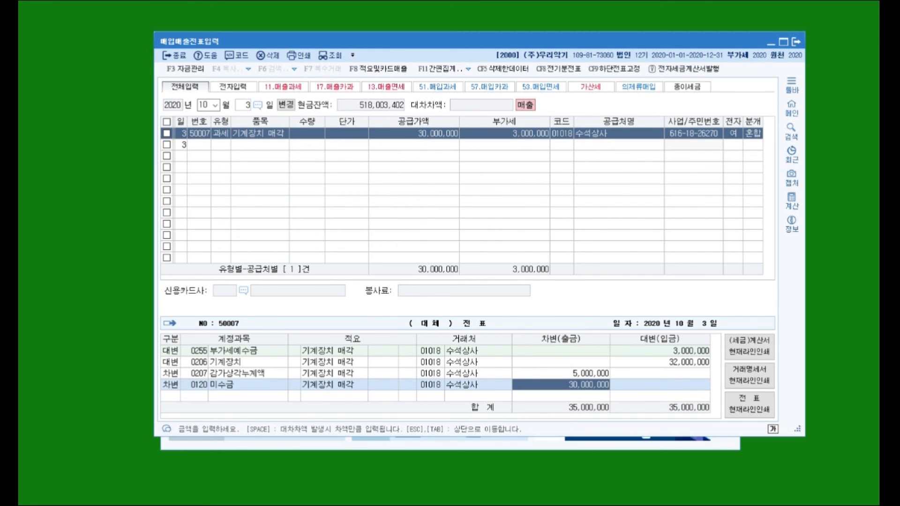
text(33)
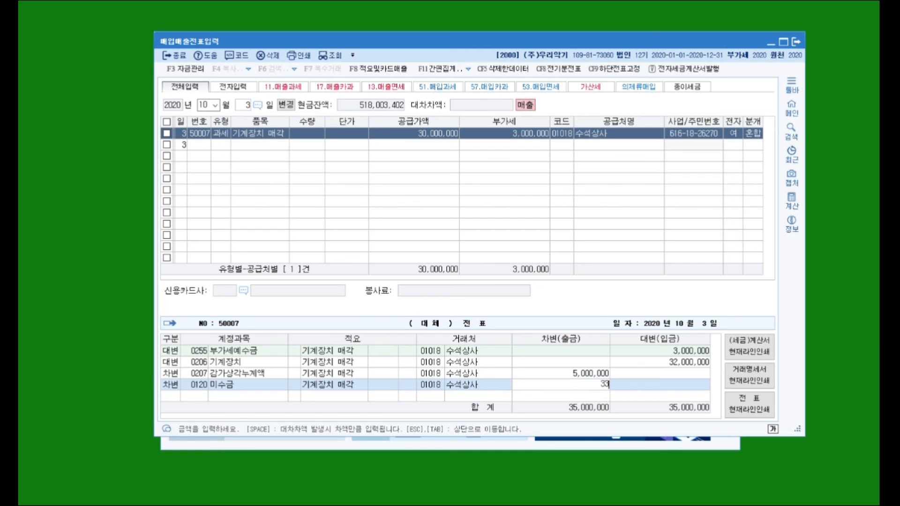
text(,000,000)
key(Return)
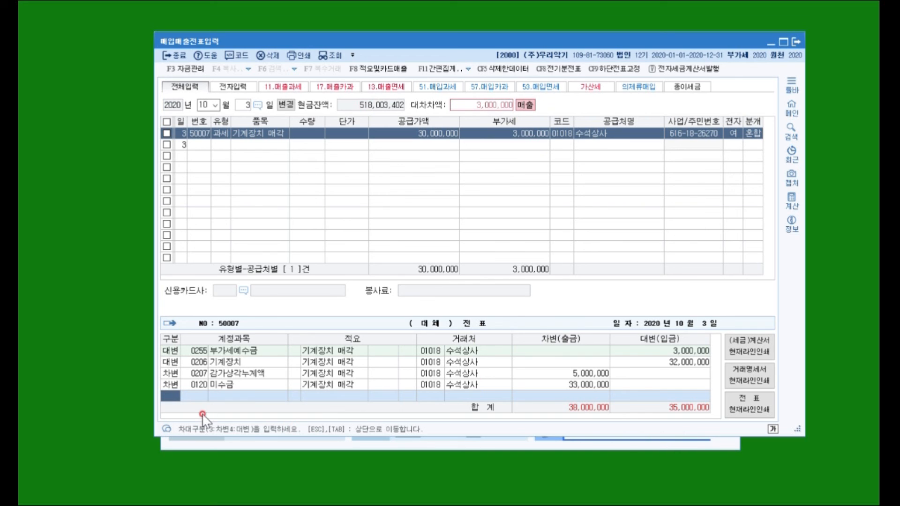
text(3)
key(Return)
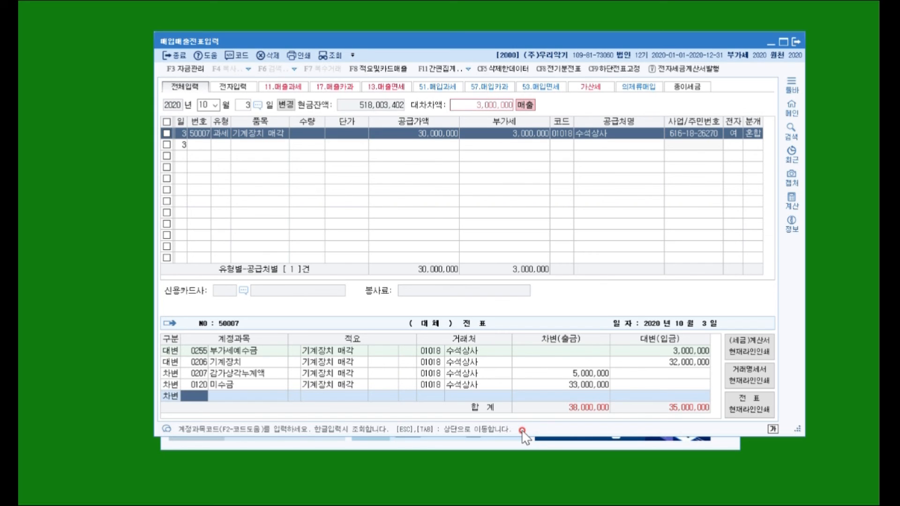
key(Left)
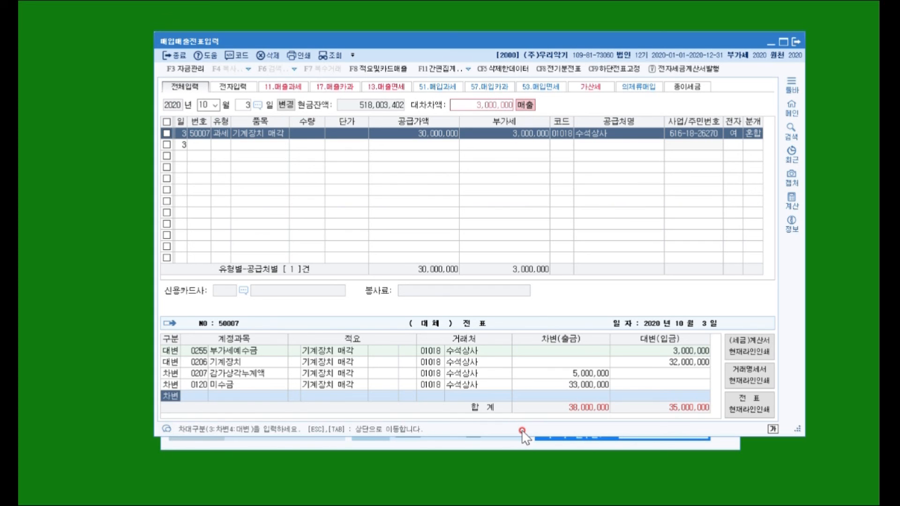
Add a credit line for account 0914 (유형자산처분이익) with the remaining 3,000,000, and reopen the finished journal entry.
text(4)
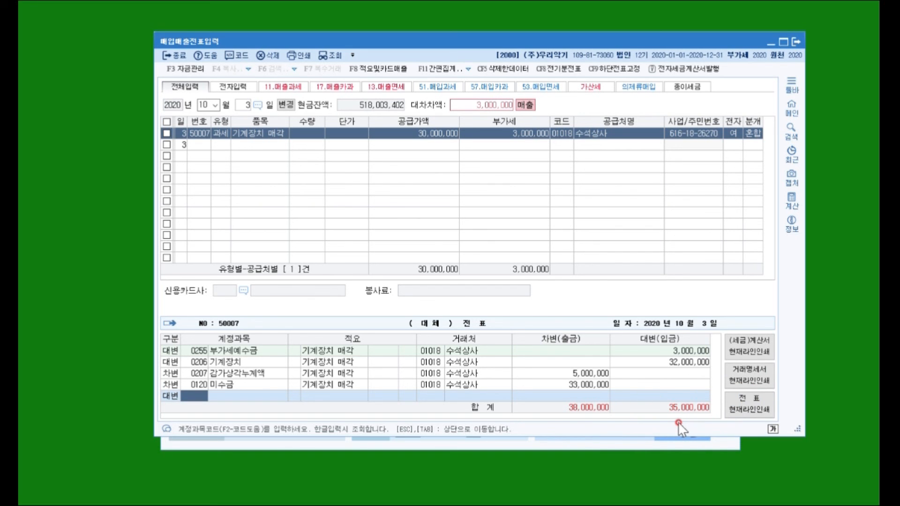
text(유형)
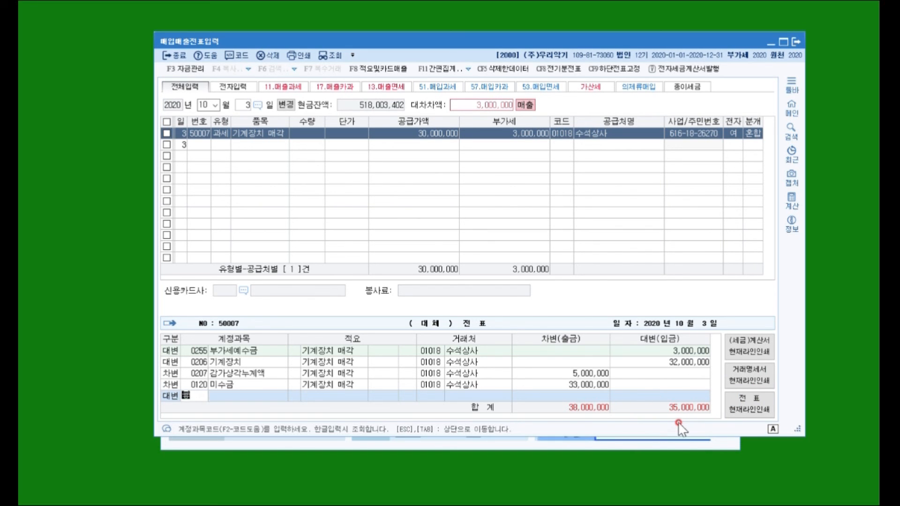
key(Return)
key(Down)
key(Up)
key(Return)
key(Return)
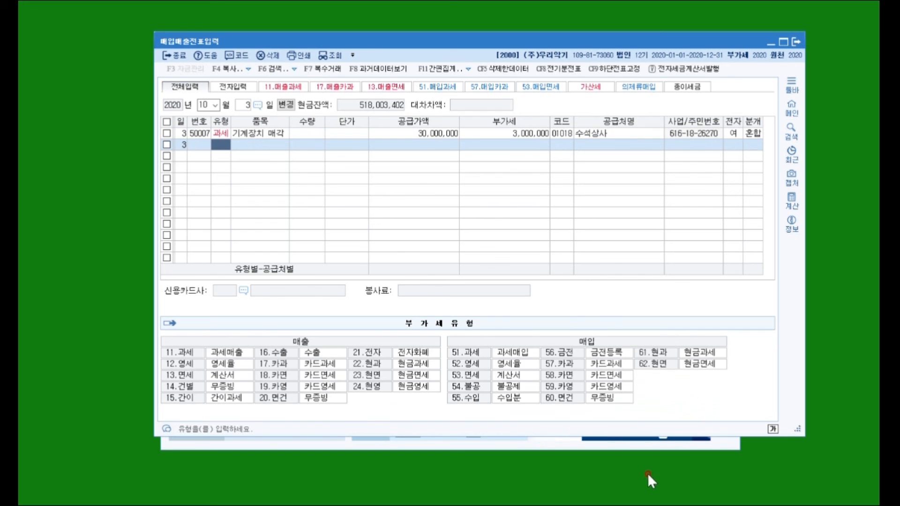
click(739, 132)
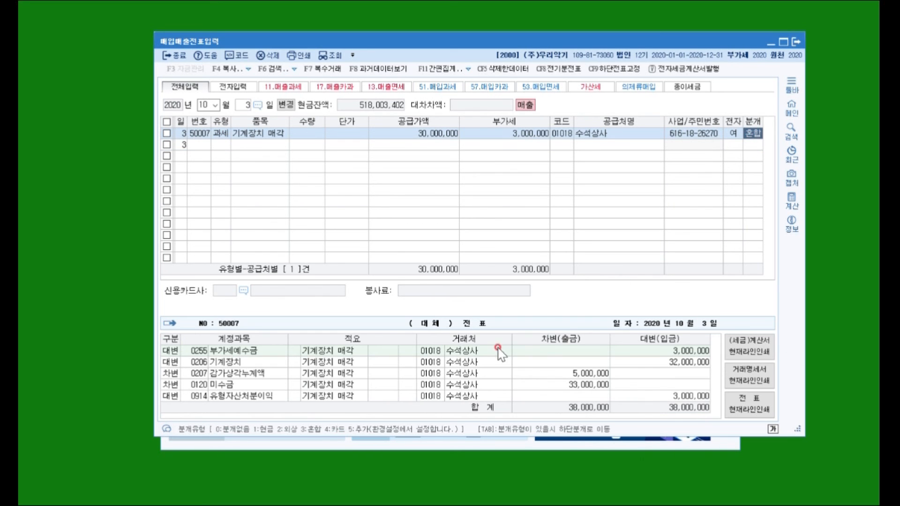
click(244, 373)
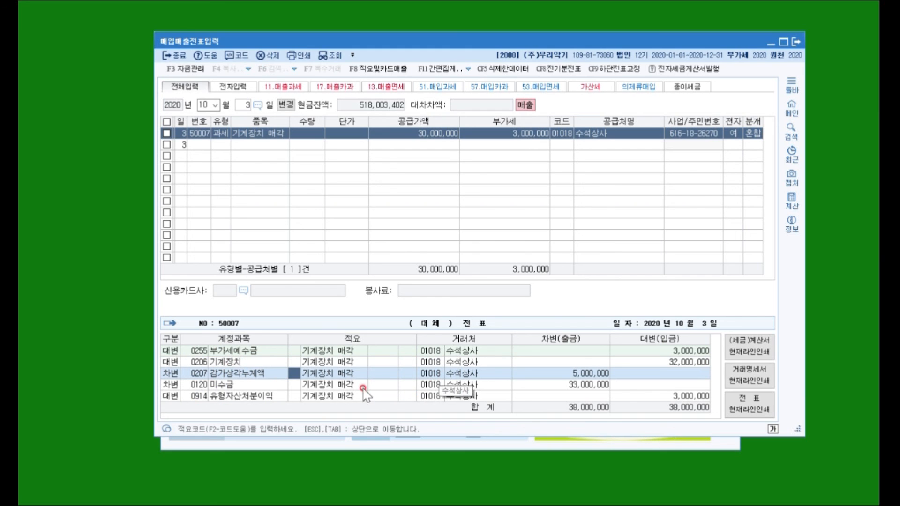
Change the voucher date to October 4 and start a new line with type 11 (과세).
click(243, 105)
text(4)
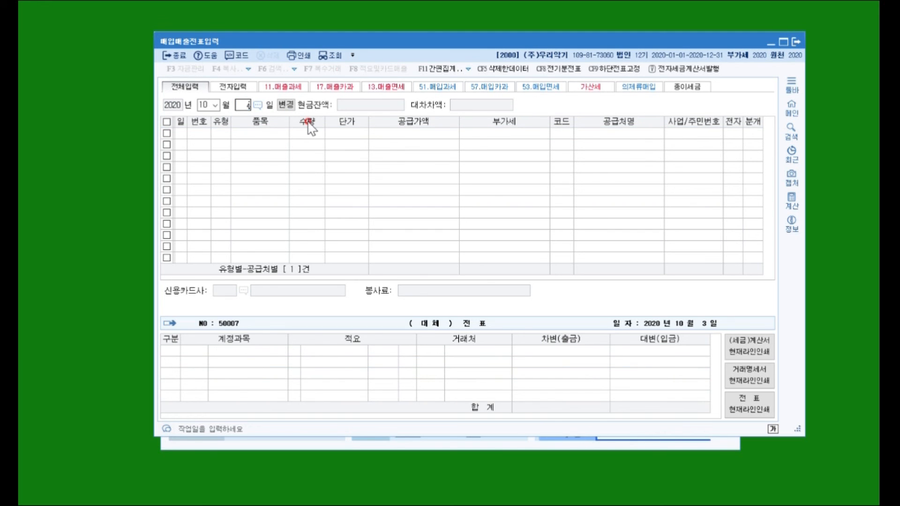
key(Return)
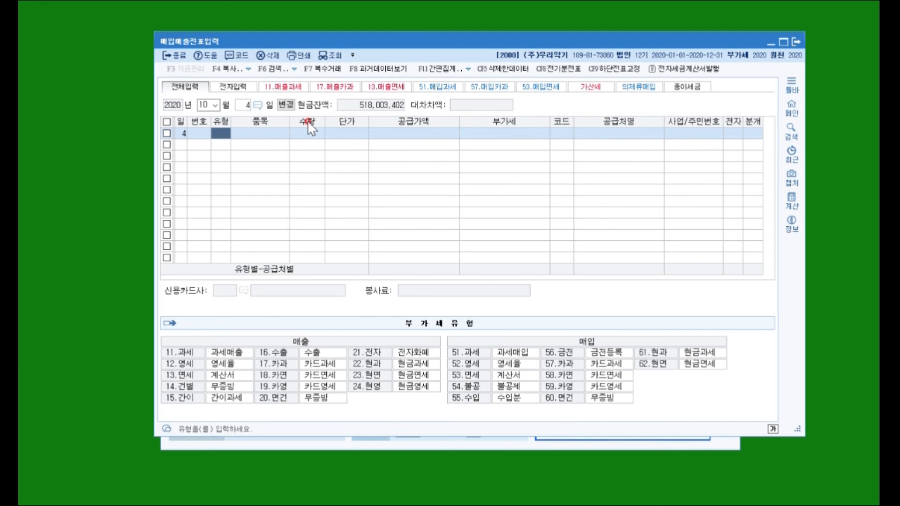
text(11)
key(Return)
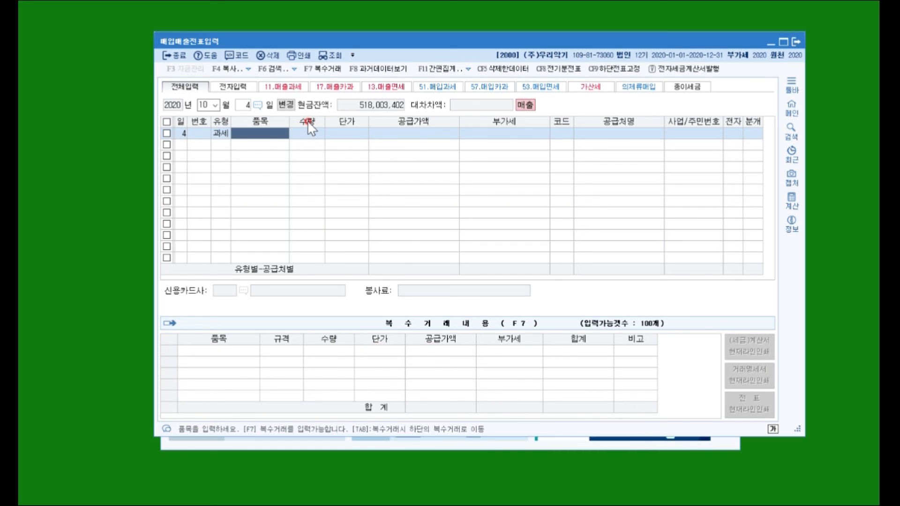
Enter the item 제품 on the October 4 line with a quantity of -2 and a unit price of 300,000.
key(Return)
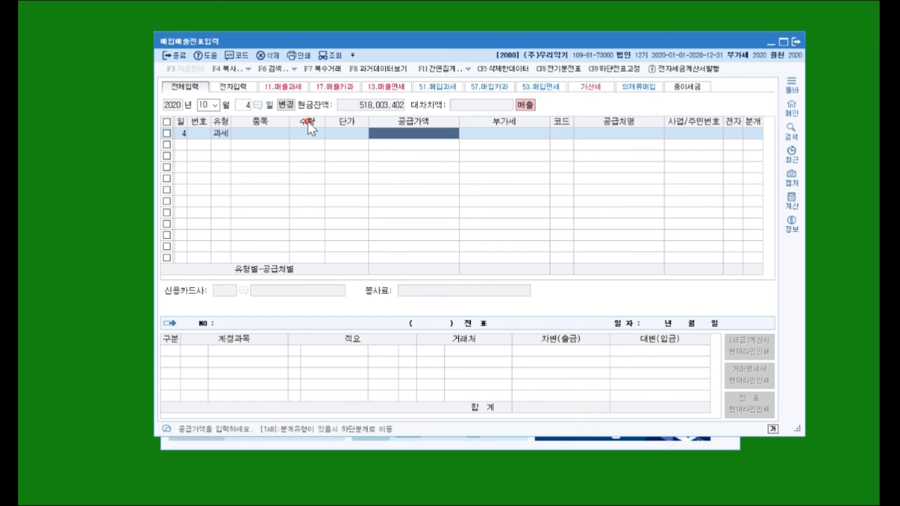
key(Left)
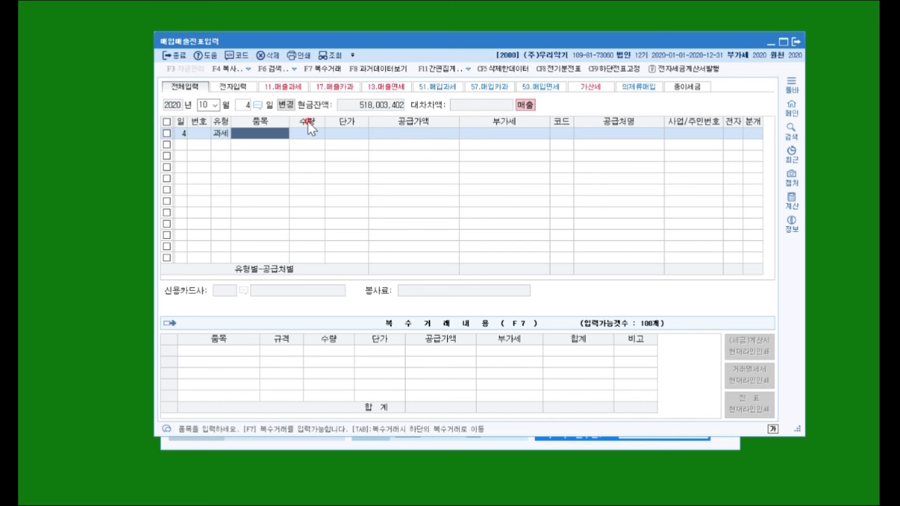
text(제품)
key(Return)
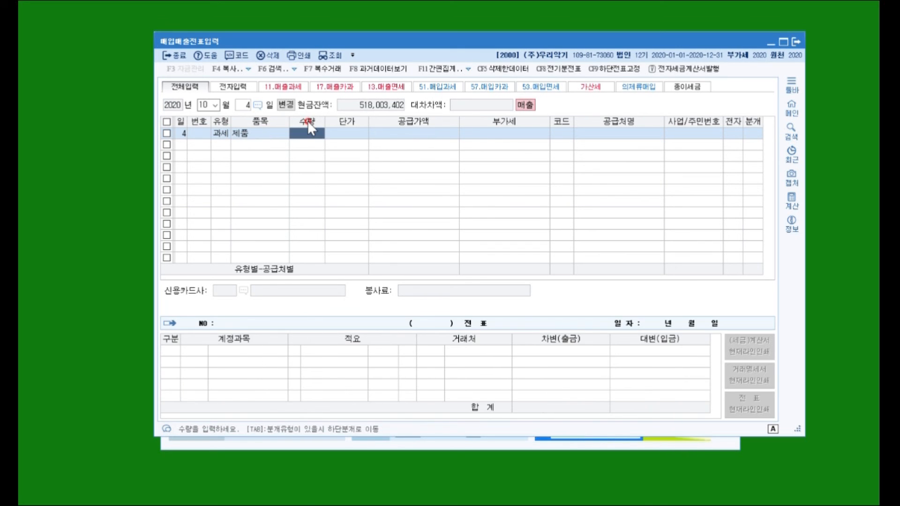
text(2)
key(Return)
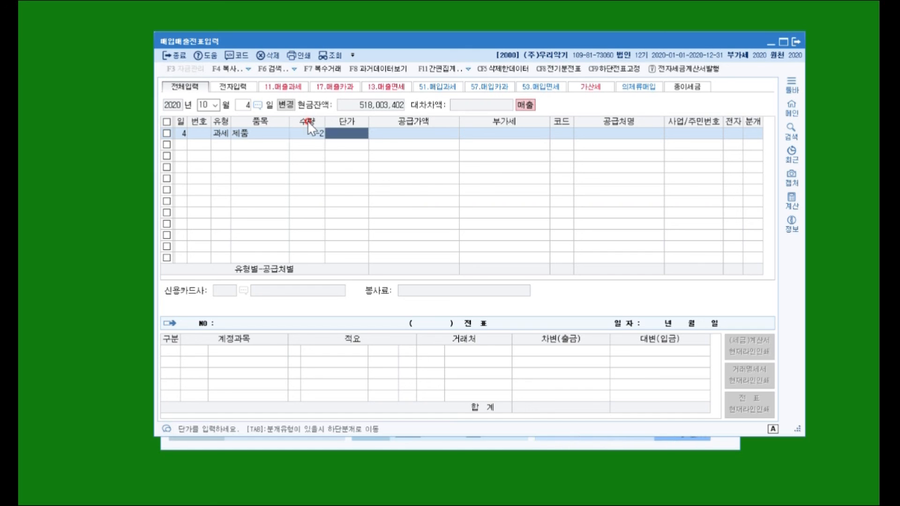
text(300000)
key(Return)
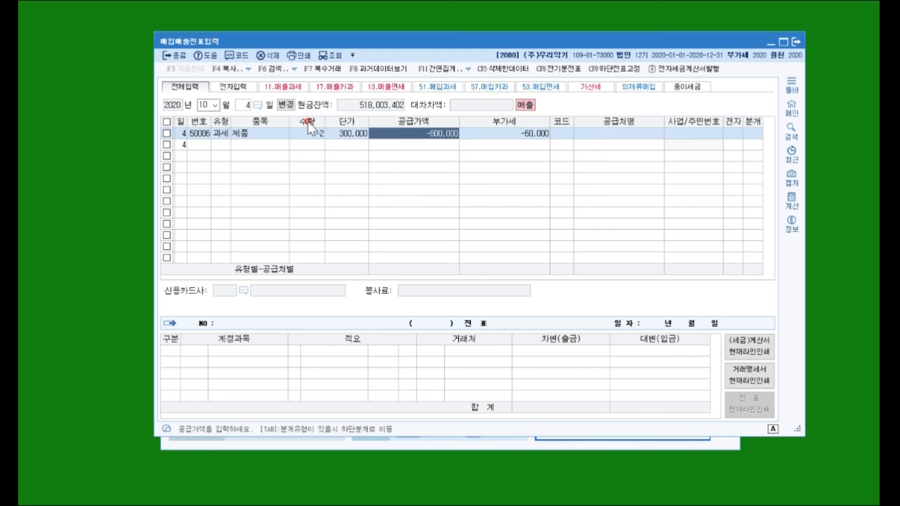
key(Left)
key(Left)
key(Right)
key(Left)
key(Right)
key(Left)
key(Right)
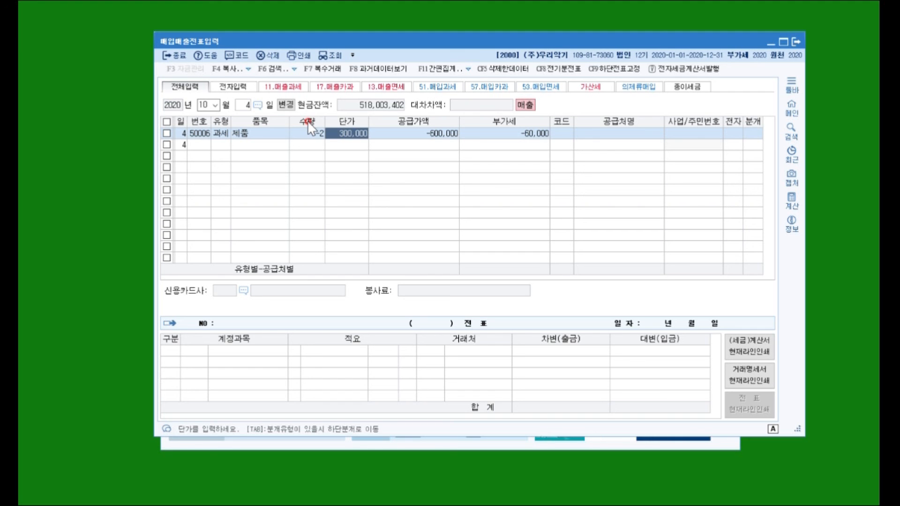
key(Return)
click(319, 134)
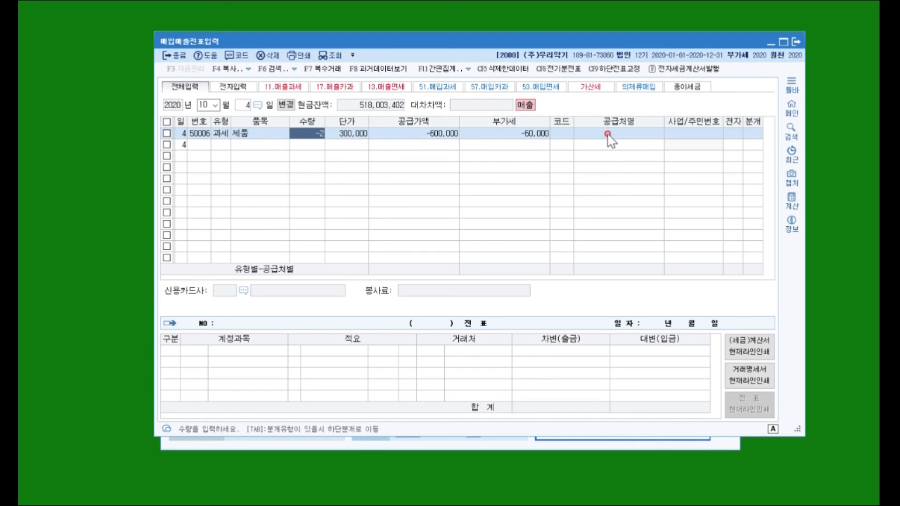
Assign 삼한악기(주) as the trading partner of the October 4 return line by looking it up with 삼한.
click(566, 133)
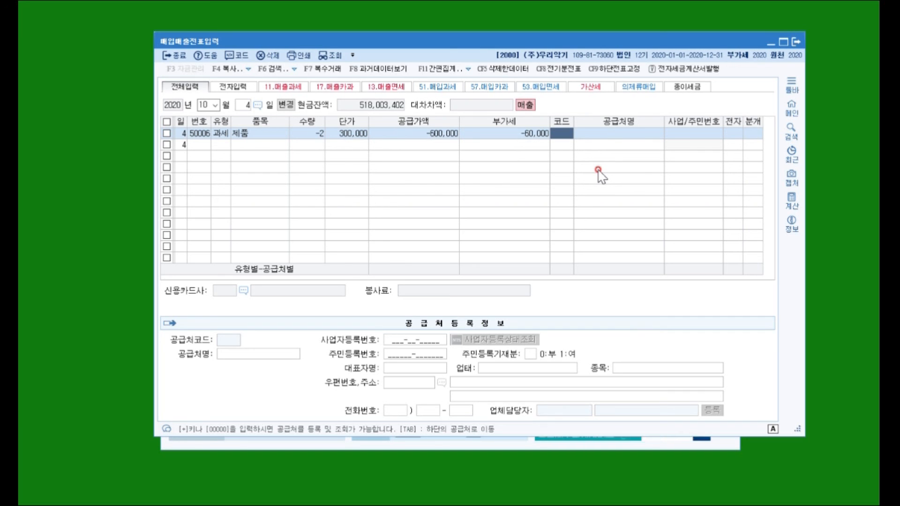
text(삼한)
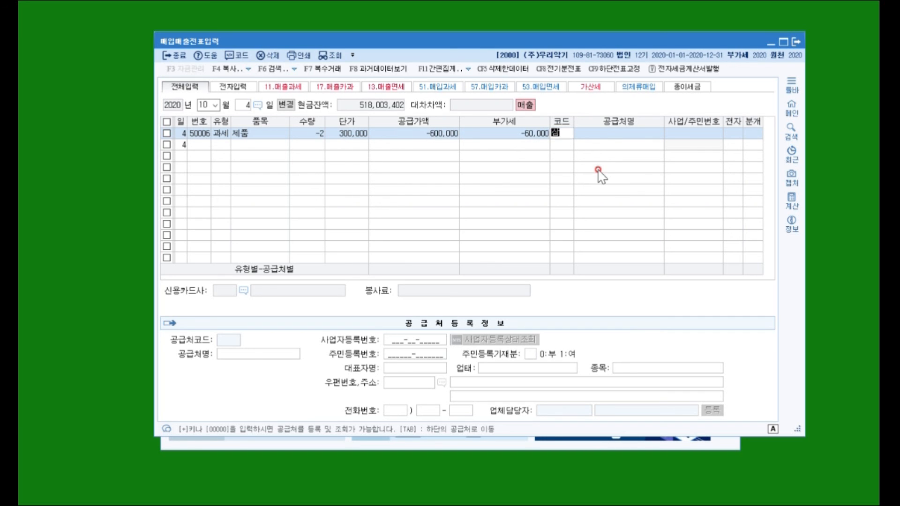
key(Return)
key(Return)
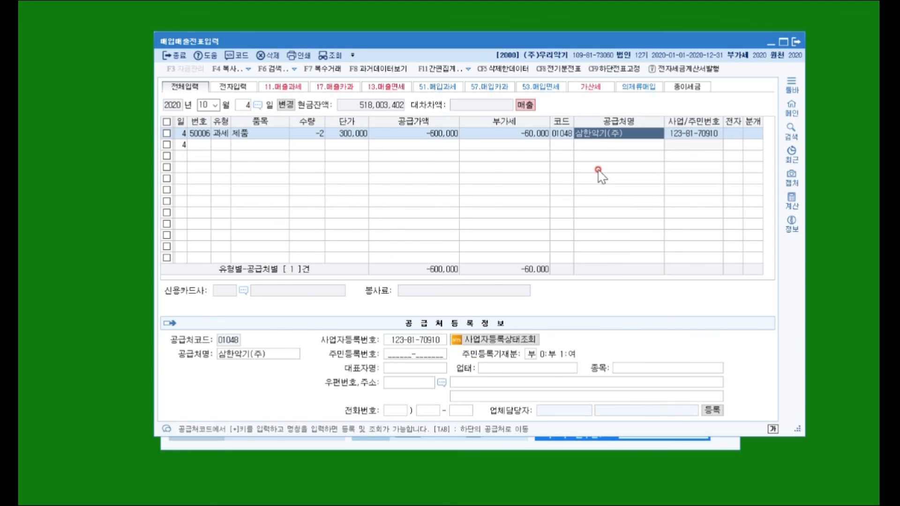
key(Return)
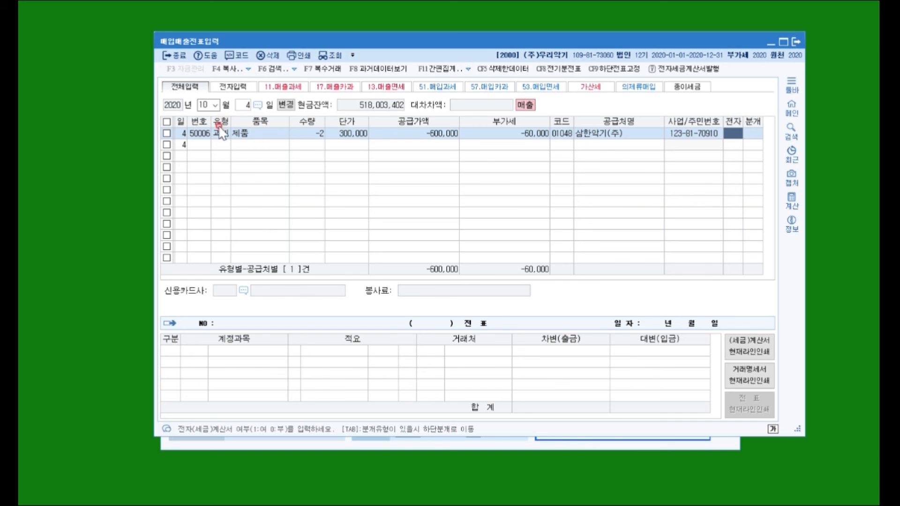
Display the vouchers for the whole month of August 2020, leaving the day blank.
click(217, 104)
click(208, 176)
text(2)
key(Return)
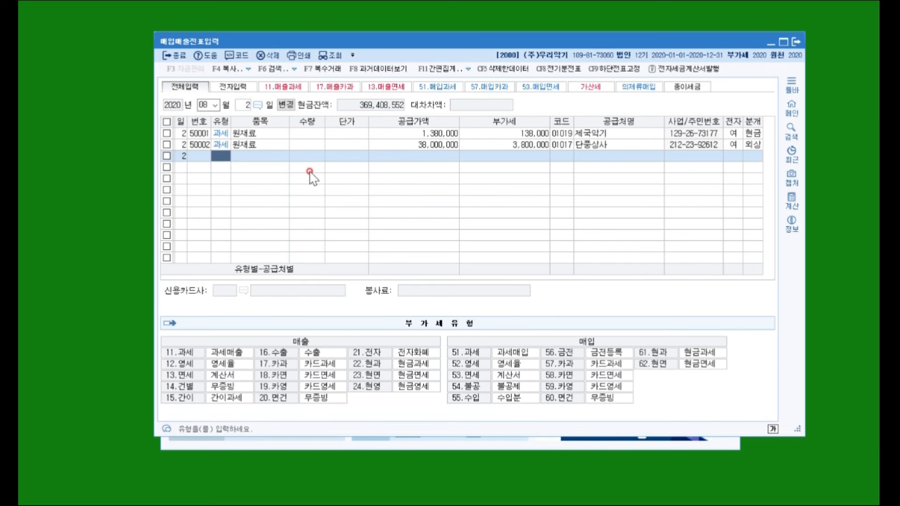
click(245, 105)
key(BackSpace)
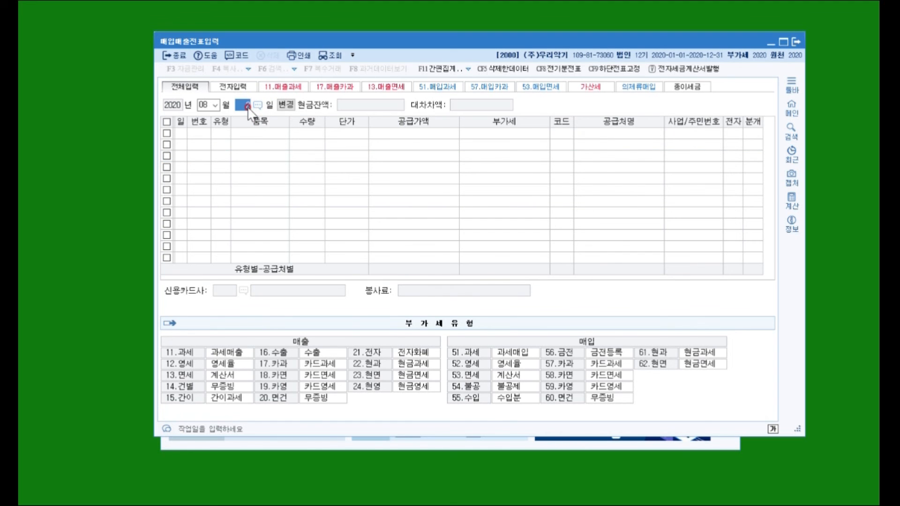
key(Return)
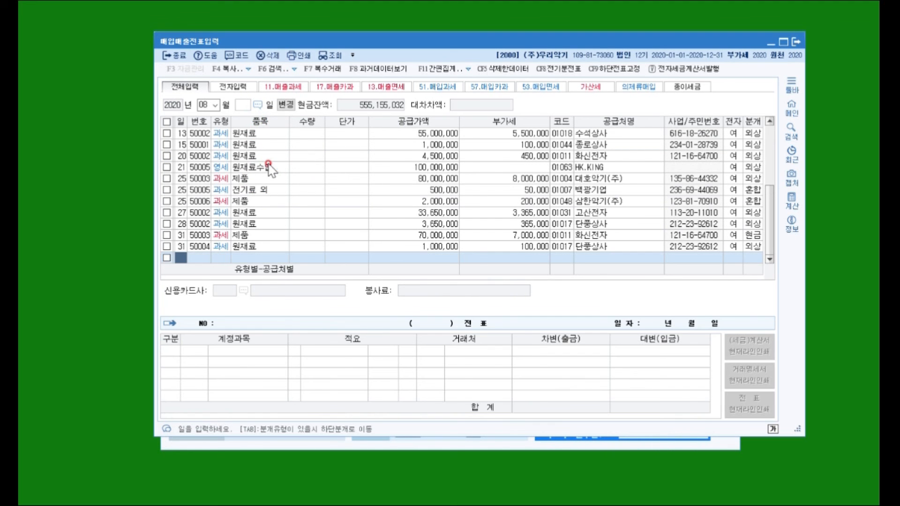
Examine the August taxable sales vouchers for 삼한악기(주), comparing the entries of the 12th and the 25th.
click(628, 202)
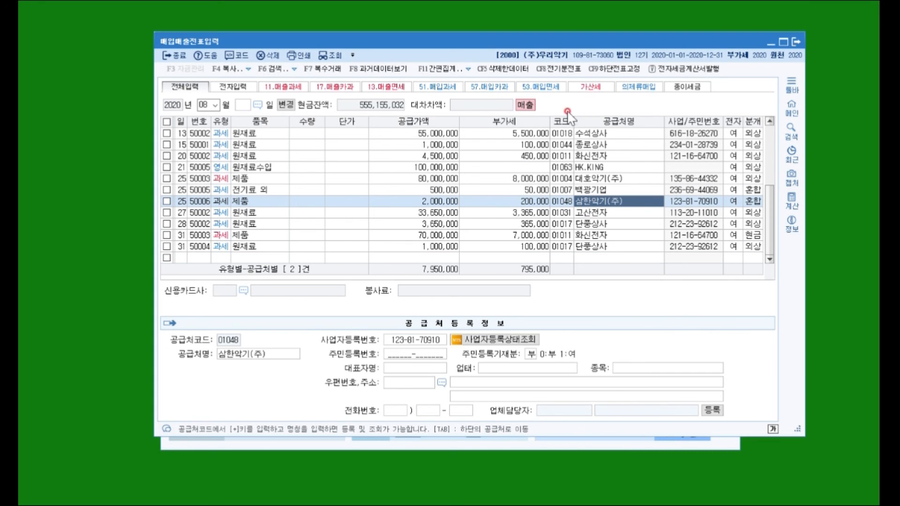
scroll(610, 234, up, 1)
scroll(611, 237, up, 3)
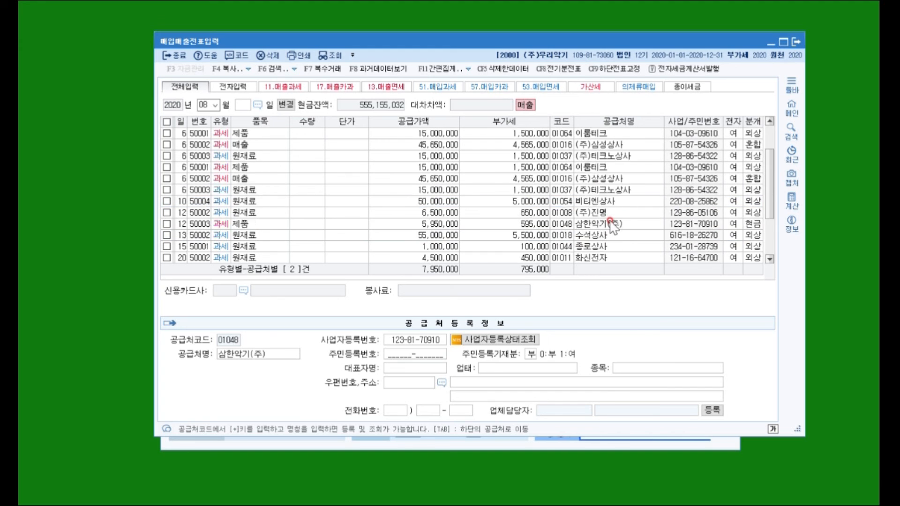
scroll(605, 255, down, 2)
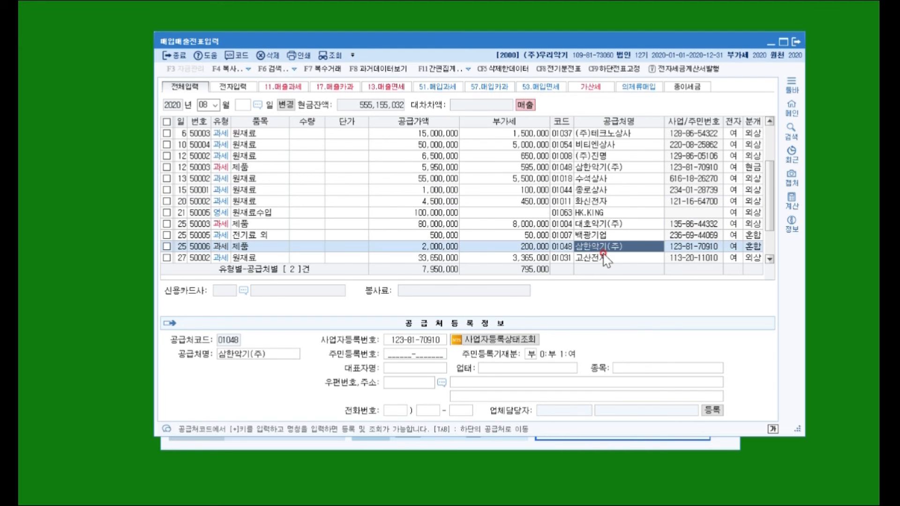
click(592, 157)
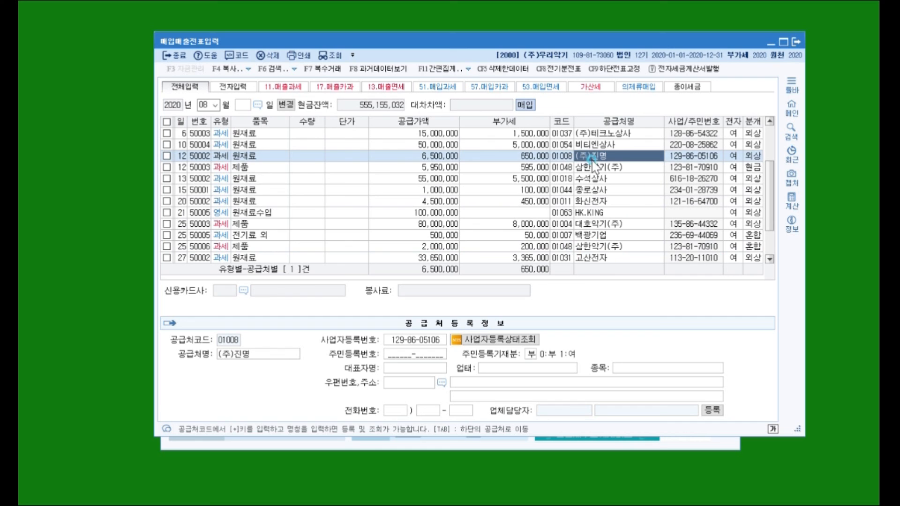
click(594, 167)
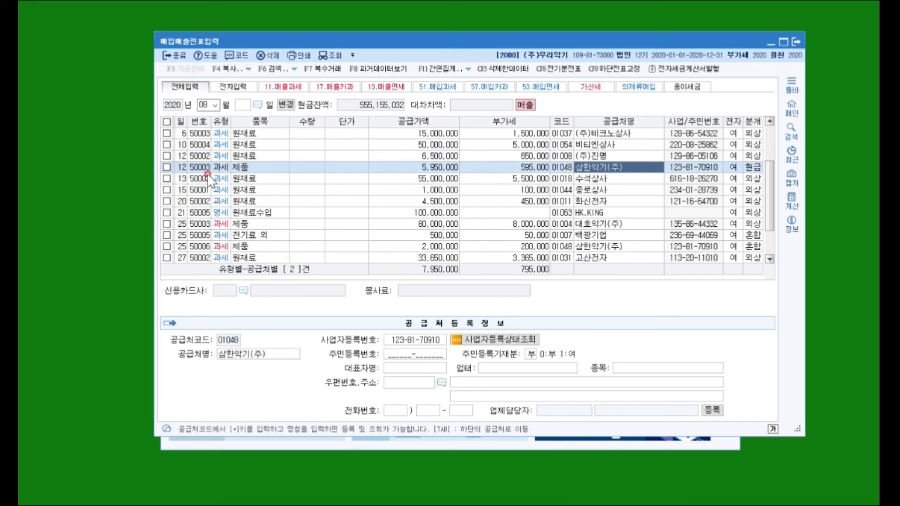
click(221, 246)
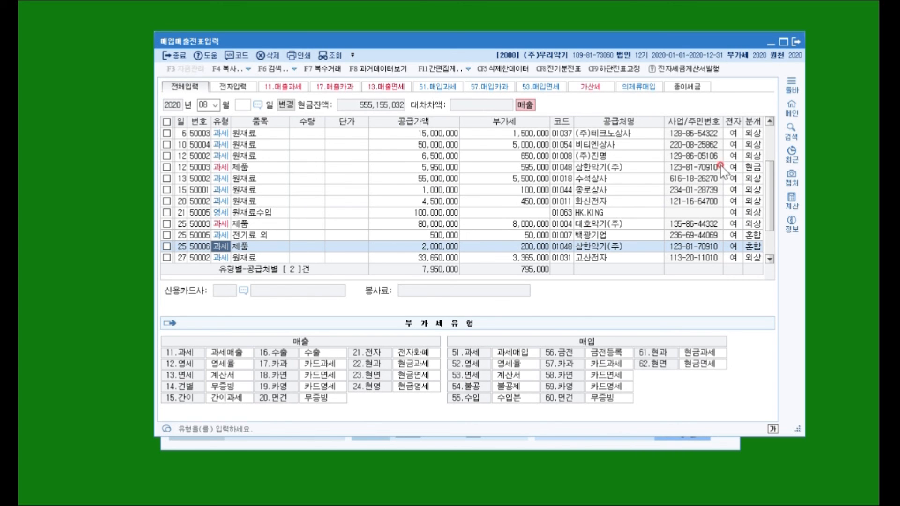
scroll(612, 224, down, 2)
scroll(664, 235, up, 5)
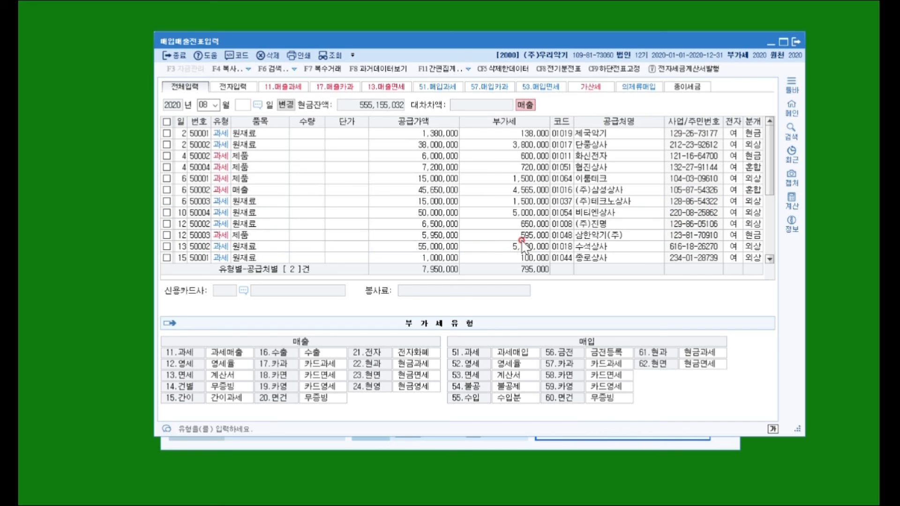
Return to the vouchers dated October 4, 2020.
click(214, 105)
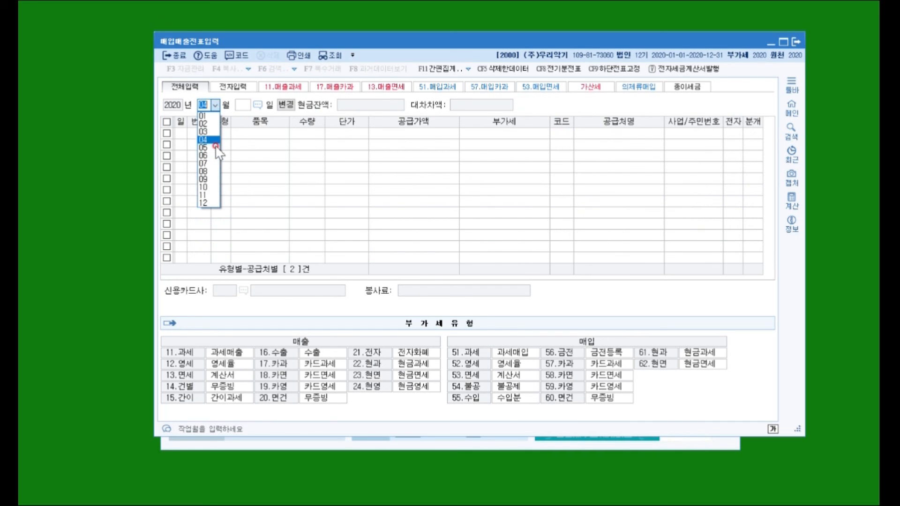
click(209, 188)
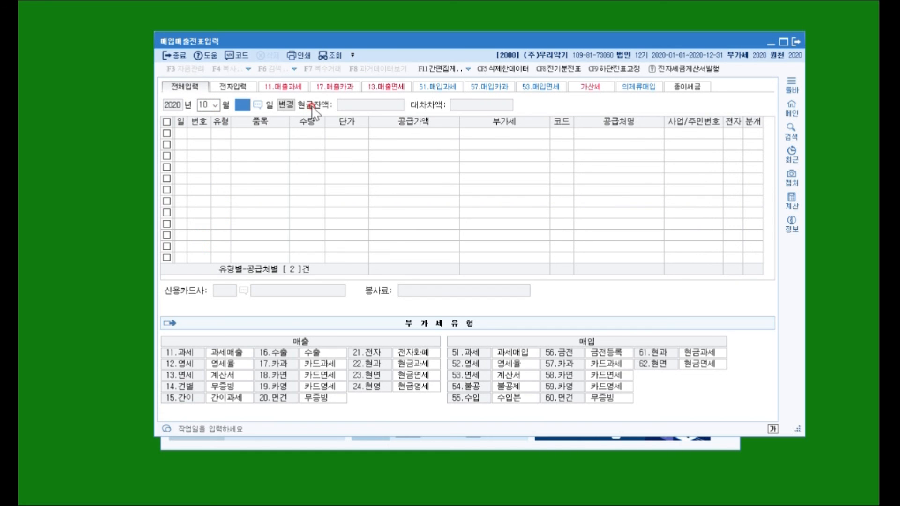
text(4)
key(Return)
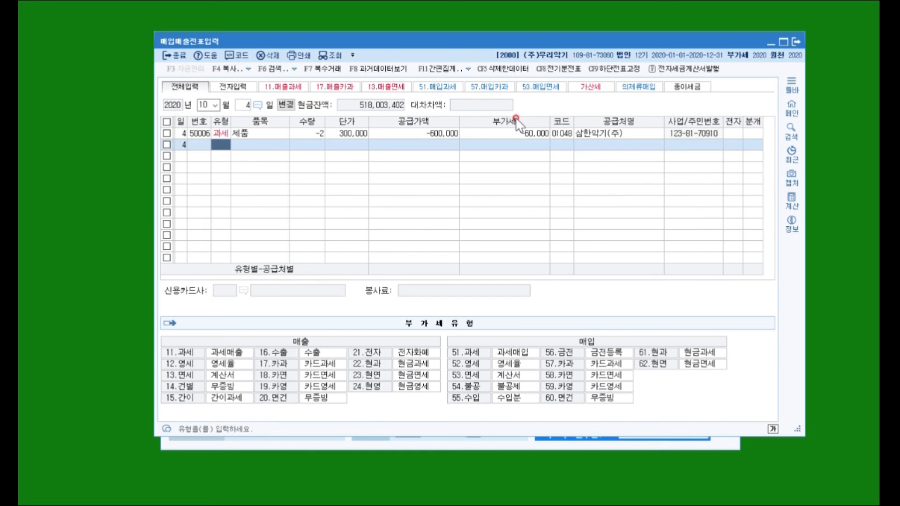
Mark the 삼한악기(주) return voucher as an electronic invoice (여) and set its journal type to 2 (외상).
click(730, 134)
key(Return)
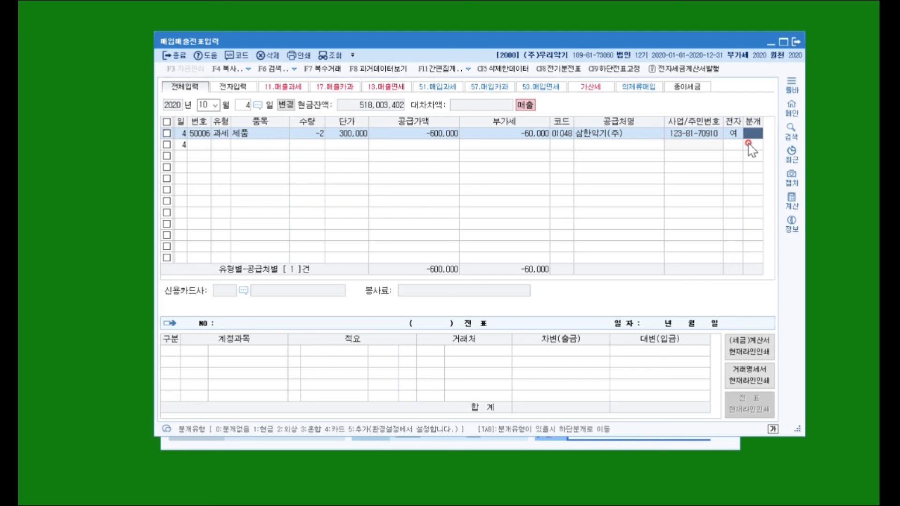
text(2)
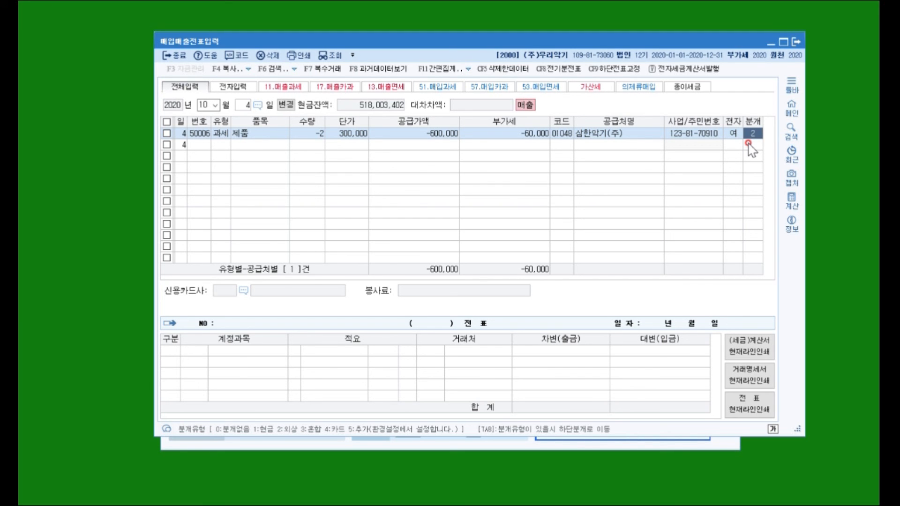
key(Return)
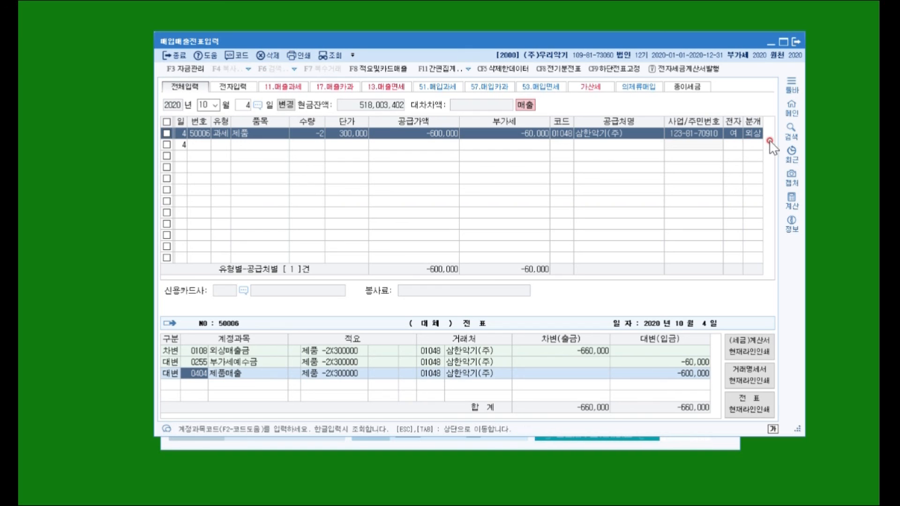